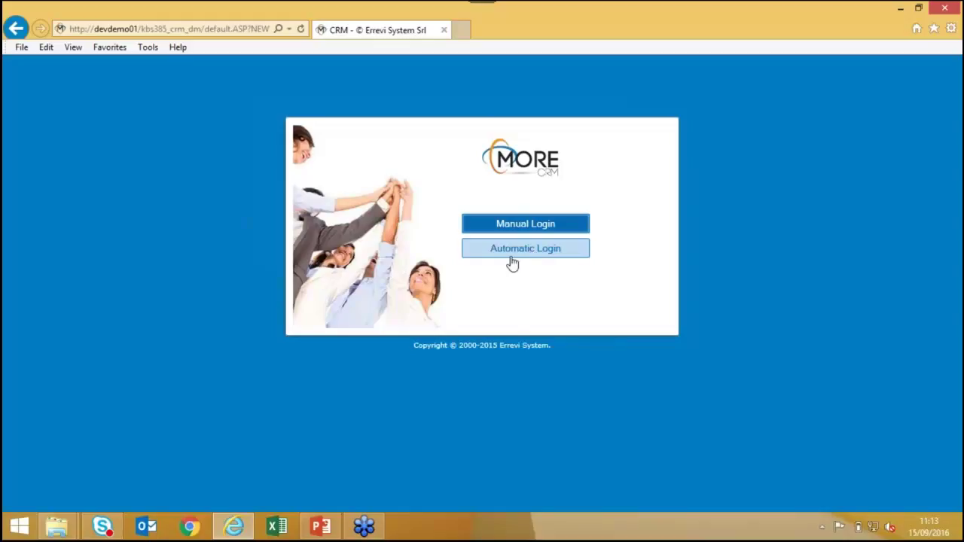
# Log in manually with the RespComm user and enter the account password
pyautogui.click(532, 224)
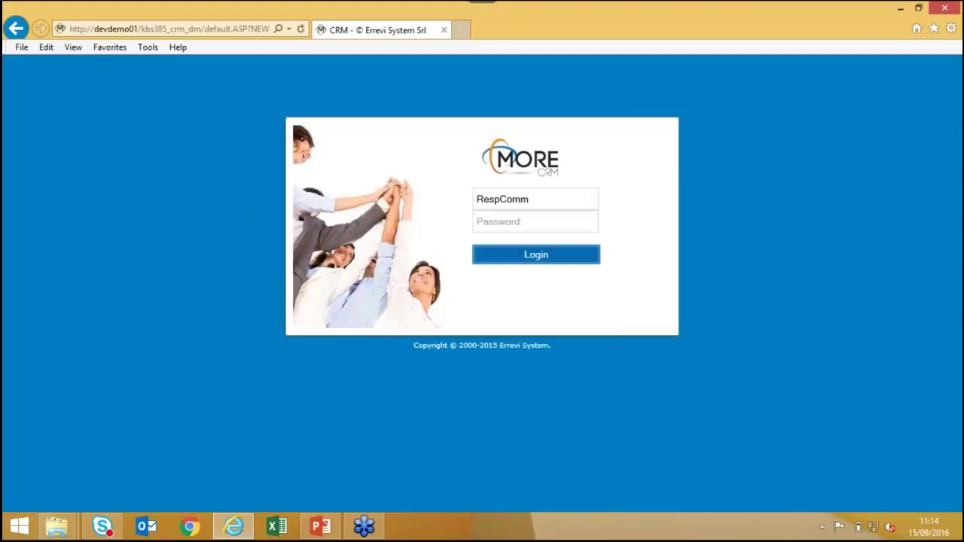
pyautogui.click(534, 221)
pyautogui.write('****')
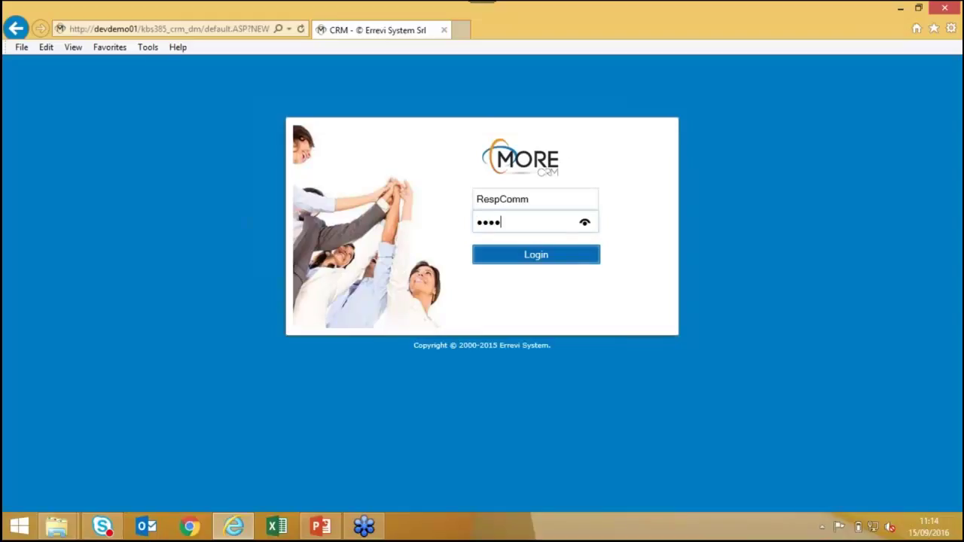
pyautogui.write('*****')
pyautogui.press('Return')
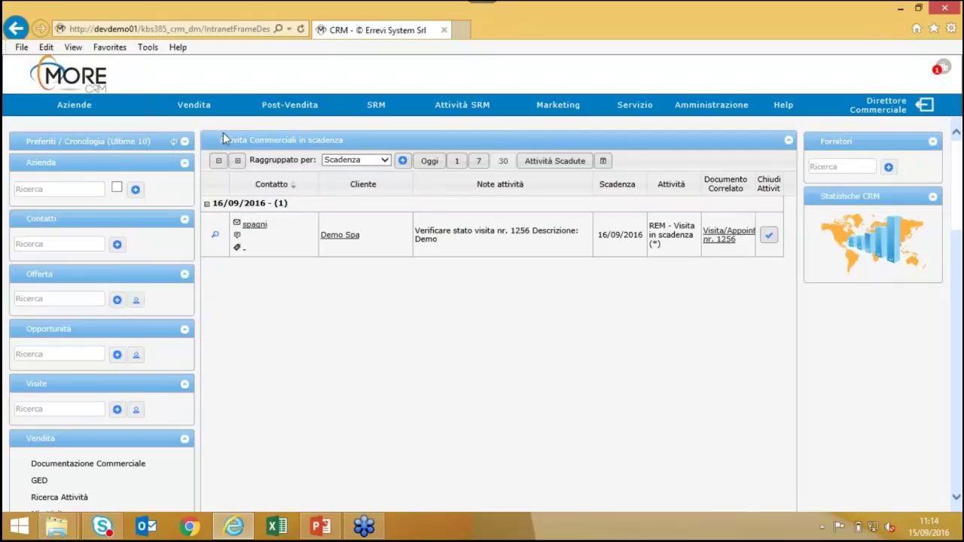
# Collapse the Attività Commerciali in scadenza and Aziende trascurate sections on the home page and look over the remaining sections
pyautogui.click(789, 142)
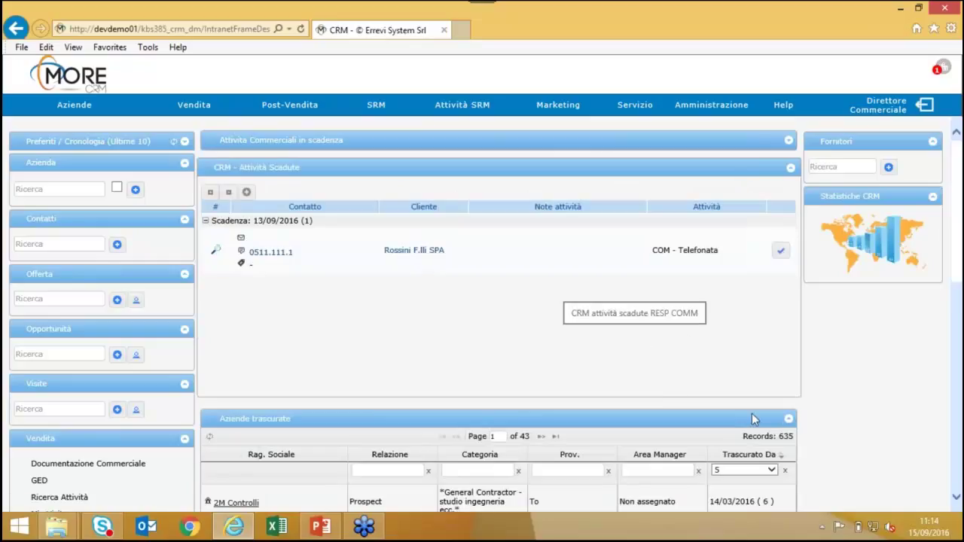
pyautogui.click(788, 420)
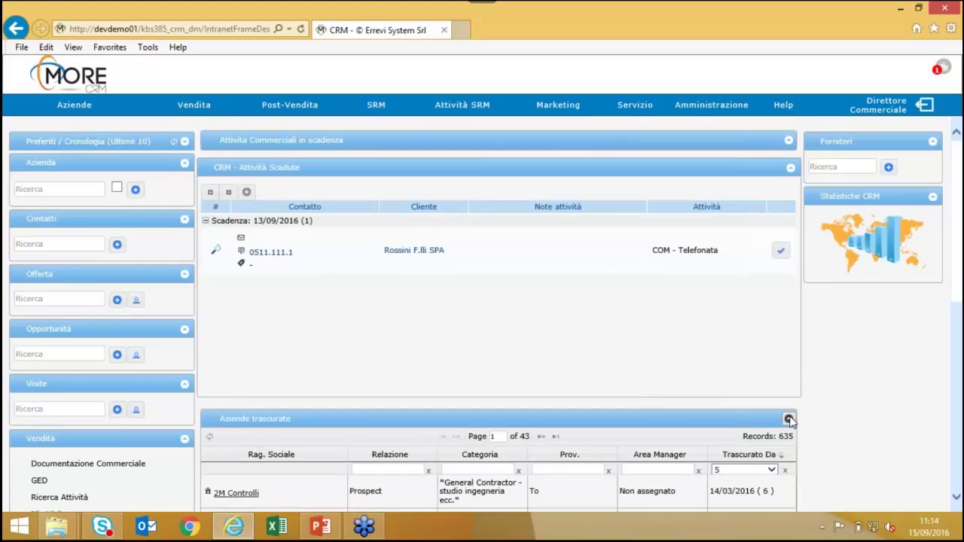
pyautogui.scroll(-3, 590, 339)
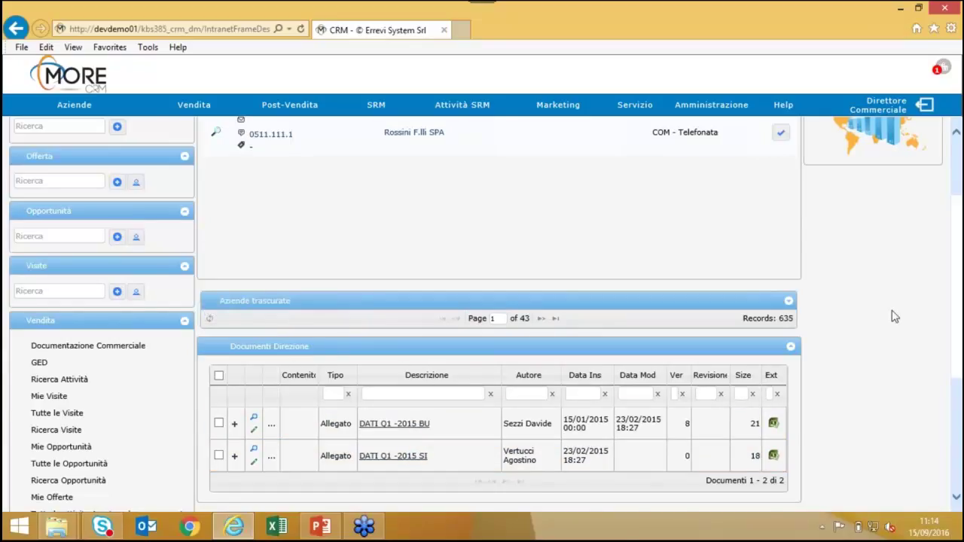
pyautogui.scroll(3, 866, 316)
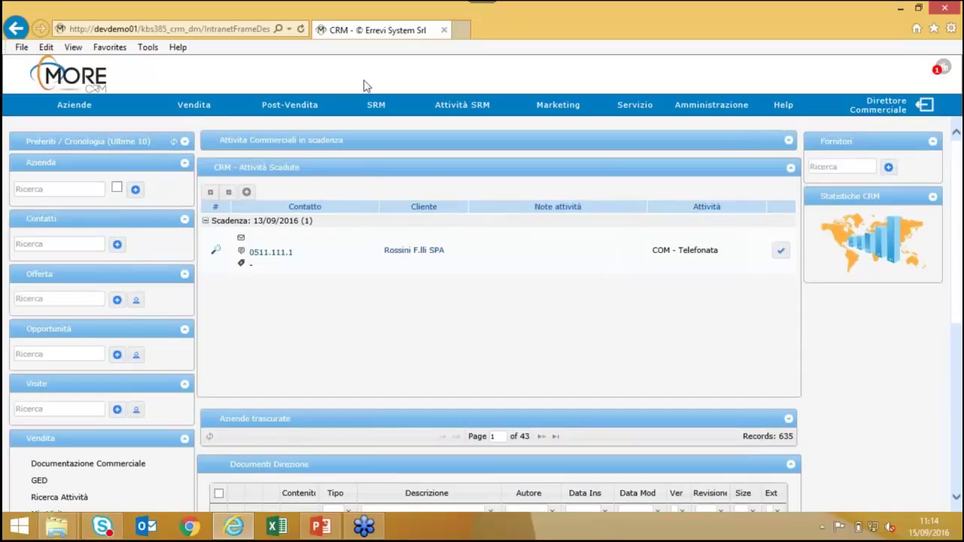
pyautogui.click(194, 110)
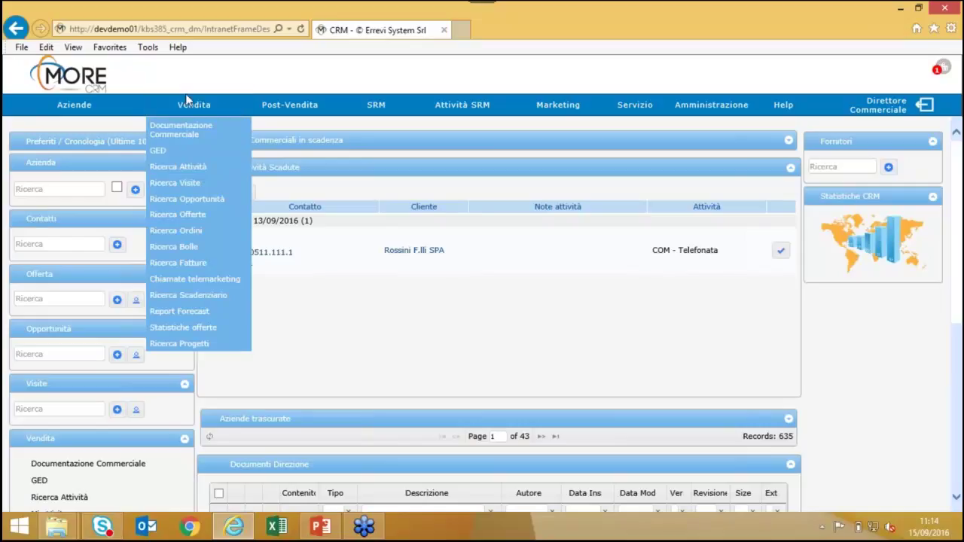
pyautogui.click(183, 110)
pyautogui.click(194, 113)
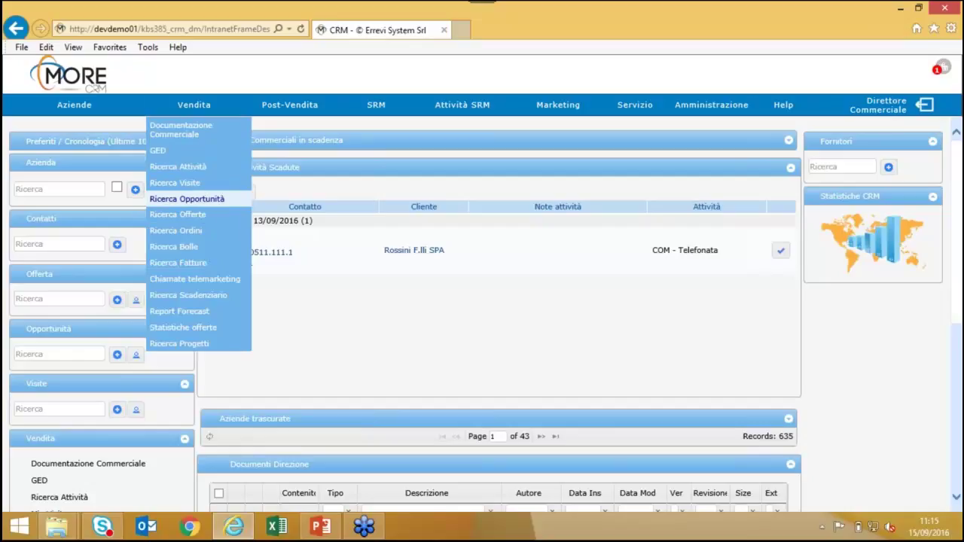
# Search the companies for "rossini" and open the record of Rossini F.lli SPA
pyautogui.click(53, 187)
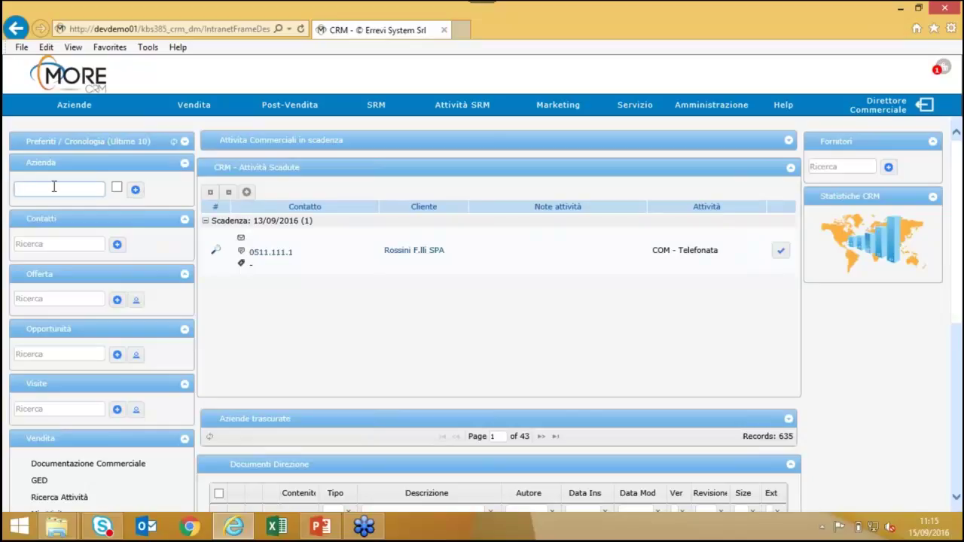
pyautogui.write('ross')
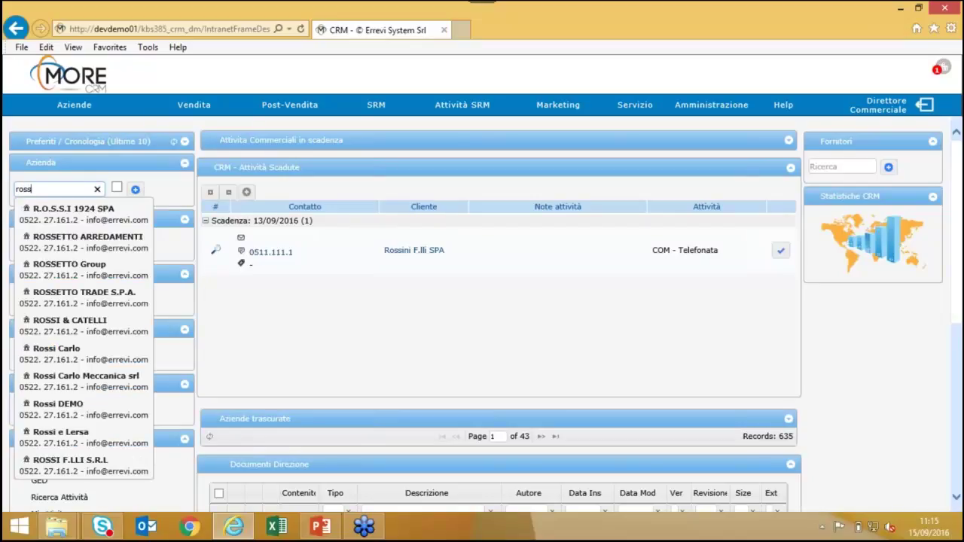
pyautogui.write('ini F.lli SPA')
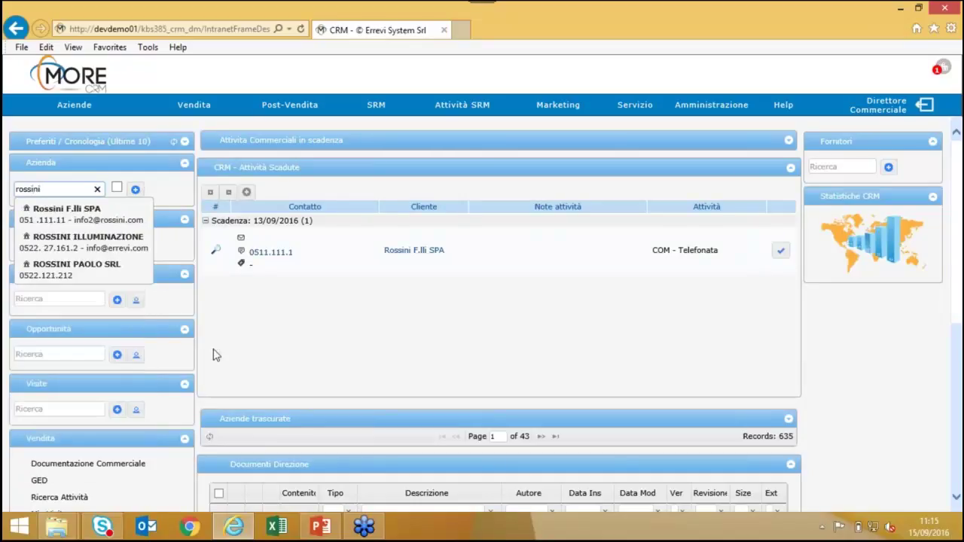
pyautogui.click(53, 217)
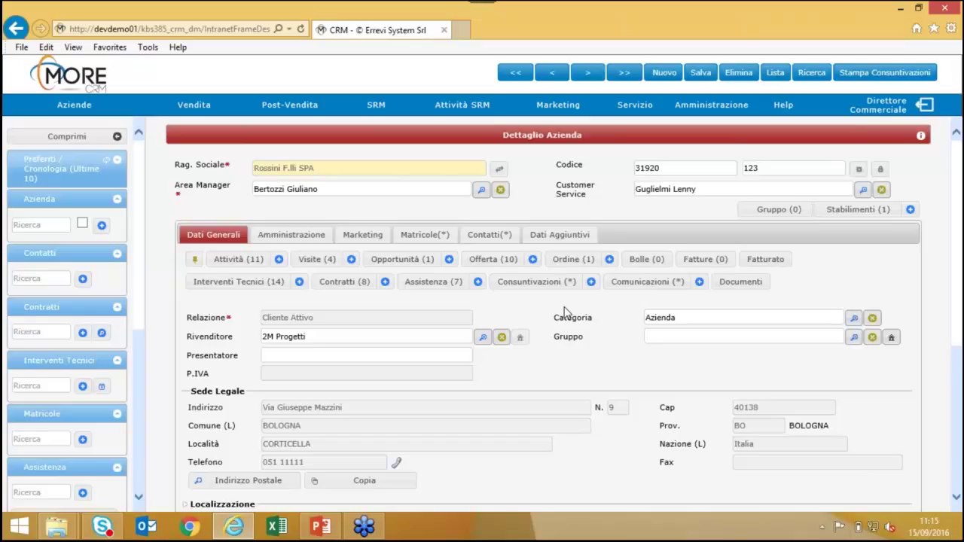
# Start a new company record with the company name ABC Srl and Admin as its area manager
pyautogui.click(102, 227)
pyautogui.click(101, 227)
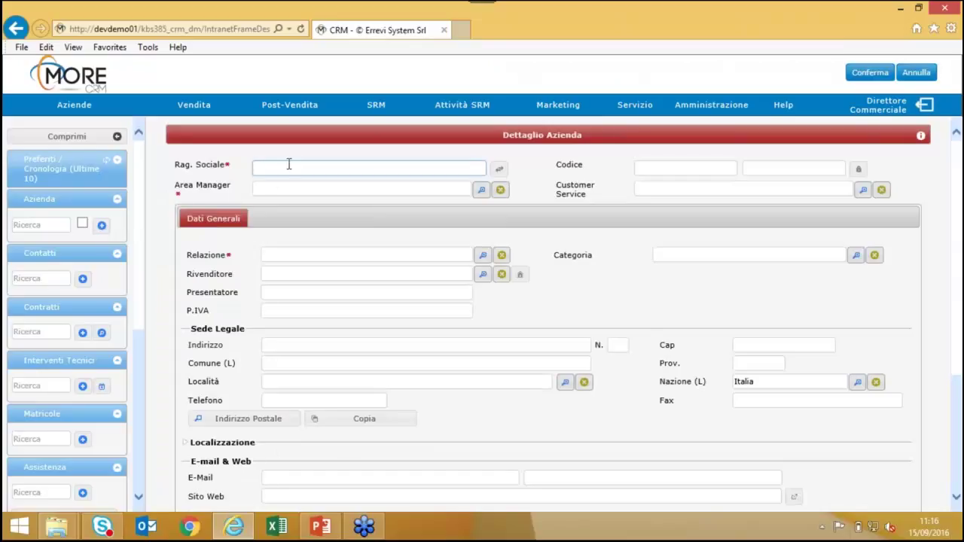
pyautogui.write('ABC Srl')
pyautogui.click(466, 190)
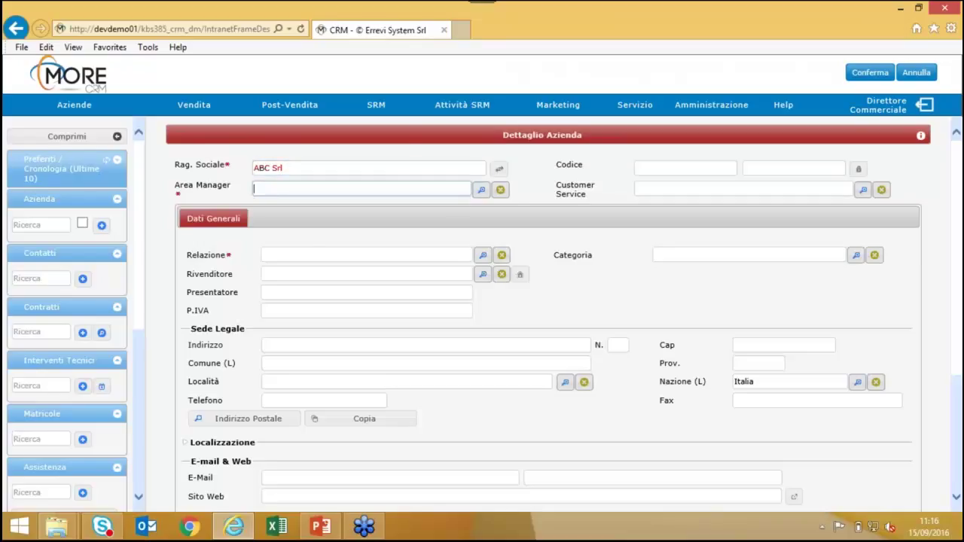
pyautogui.click(482, 189)
pyautogui.click(553, 216)
# Set the new company's relation to Prospect and confirm the record
pyautogui.click(289, 256)
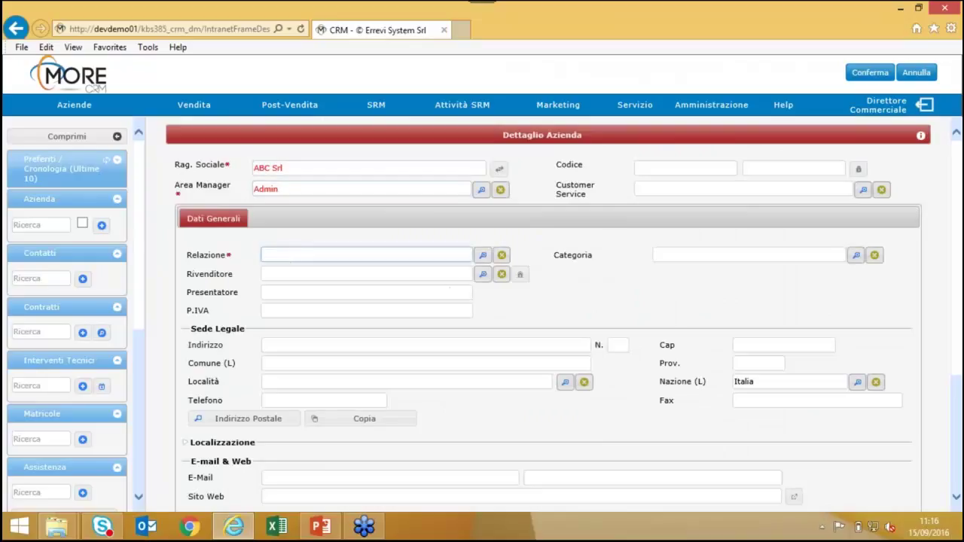
pyautogui.click(482, 255)
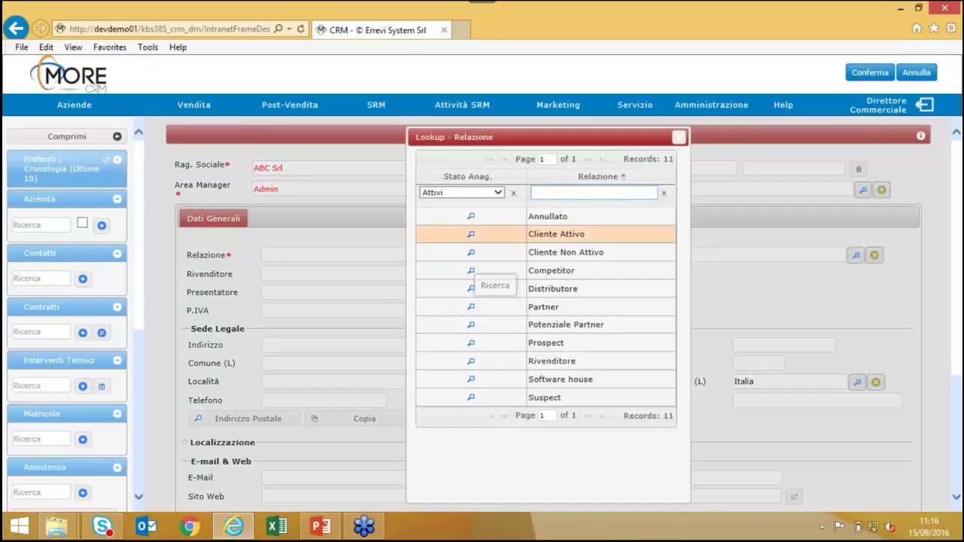
pyautogui.click(553, 344)
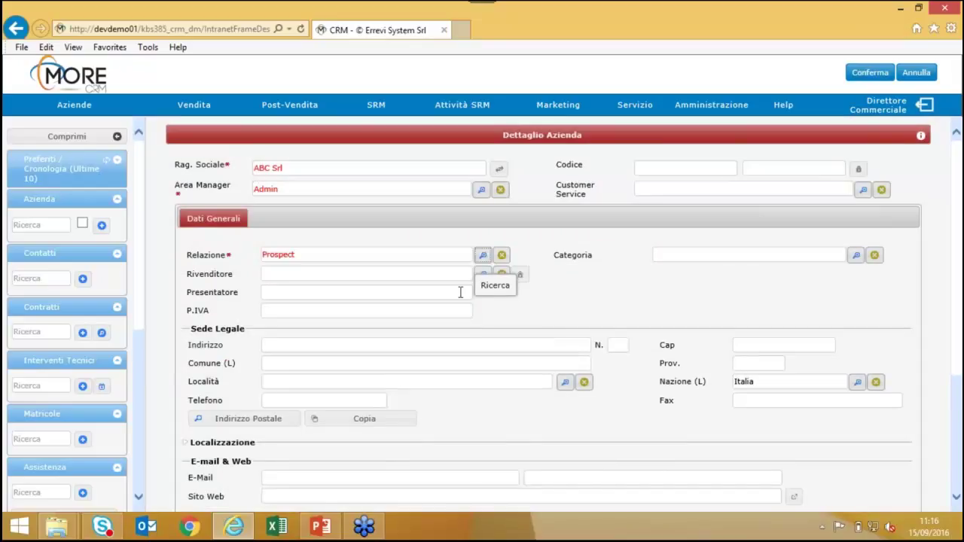
pyautogui.click(872, 76)
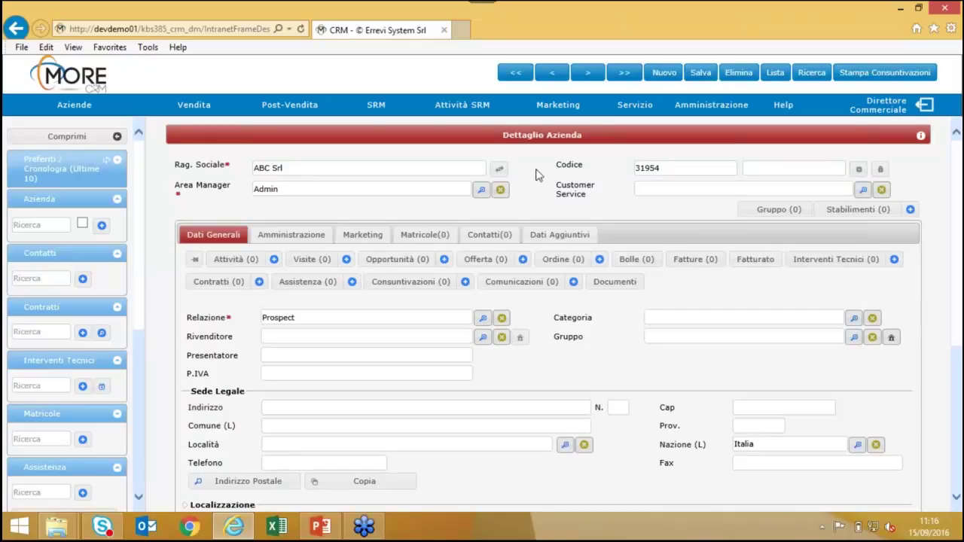
# Add a new contact to ABC Srl, filling in the person's surname and first name, and confirm it
pyautogui.click(493, 236)
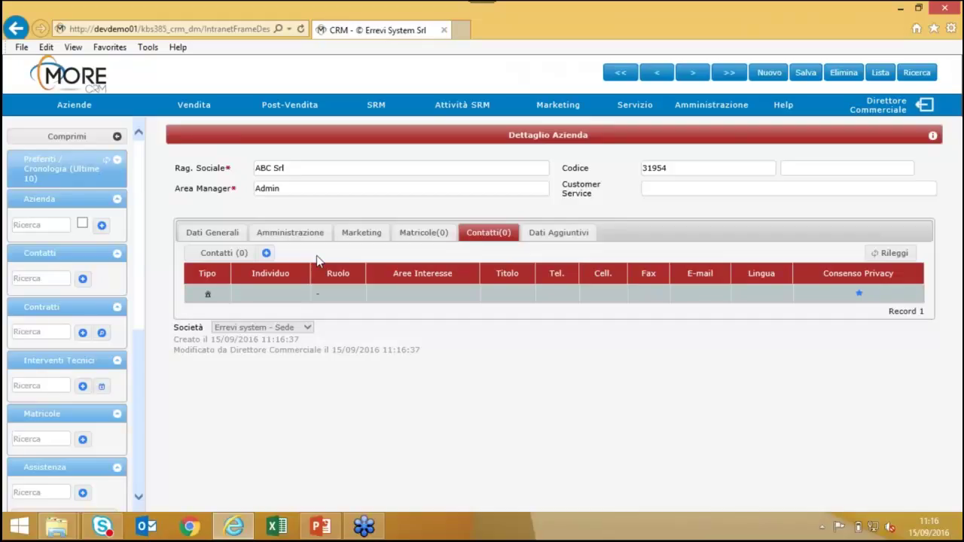
pyautogui.click(266, 254)
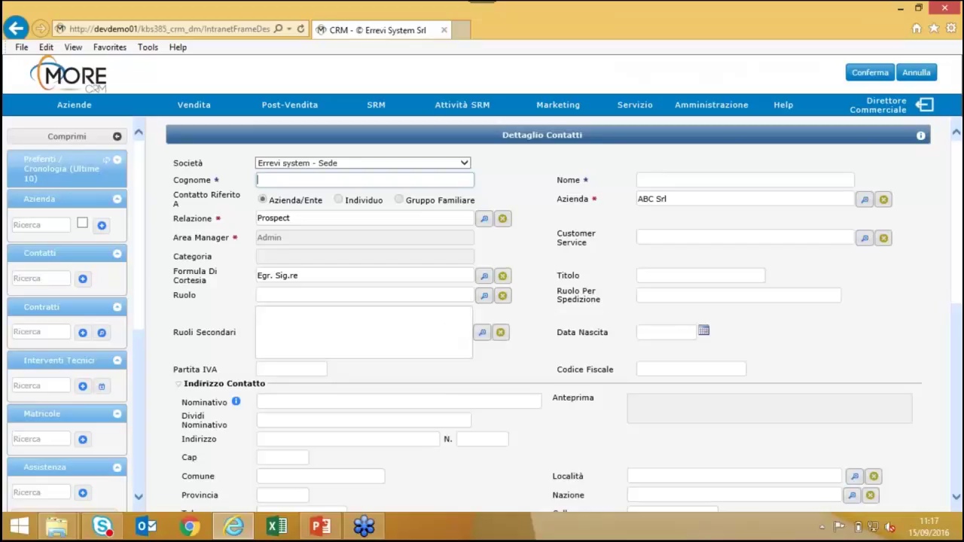
pyautogui.write('Signorini')
pyautogui.click(745, 179)
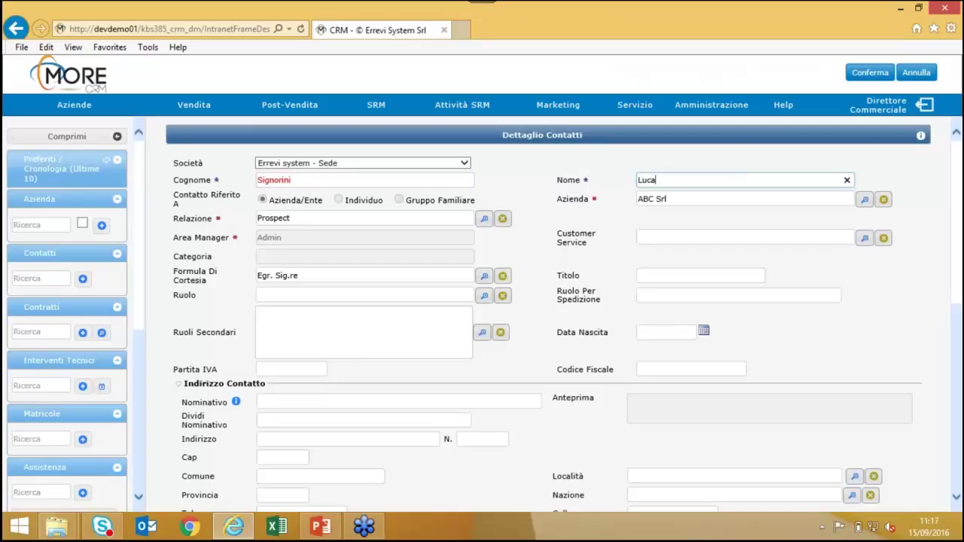
pyautogui.scroll(-3, 226, 277)
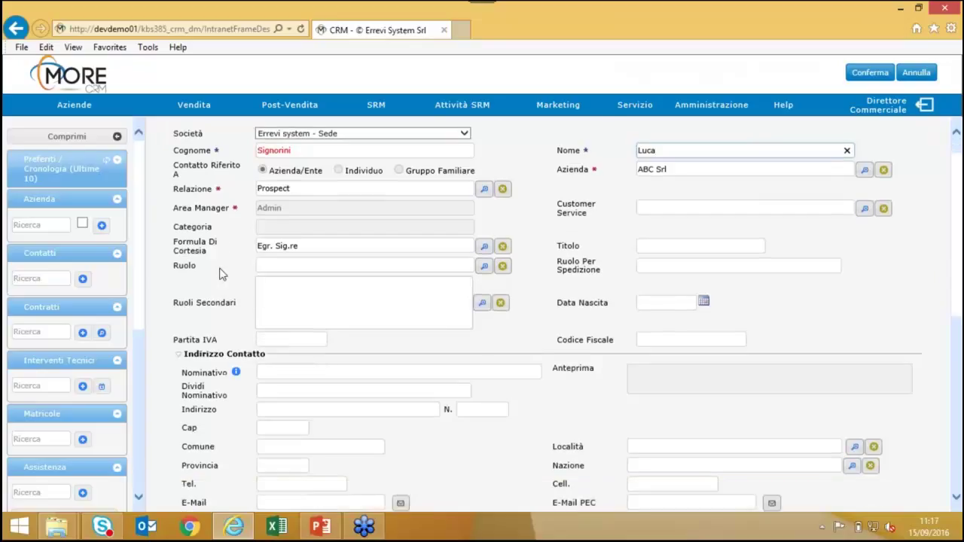
pyautogui.scroll(-2, 226, 277)
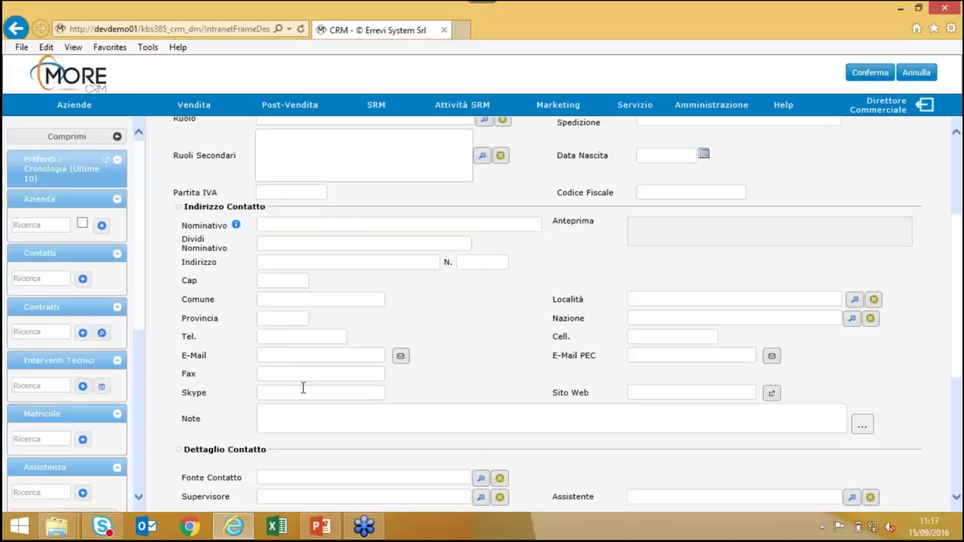
pyautogui.scroll(5, 586, 308)
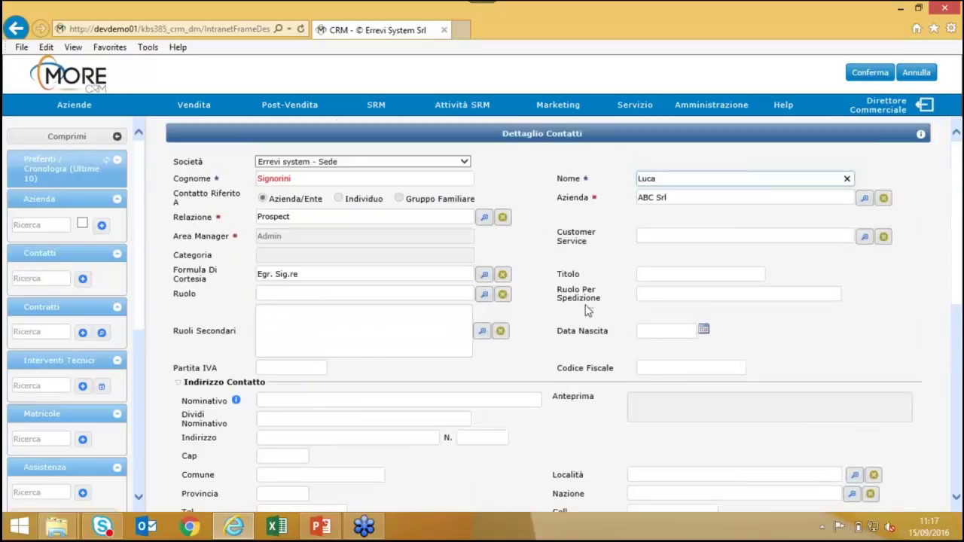
pyautogui.click(873, 75)
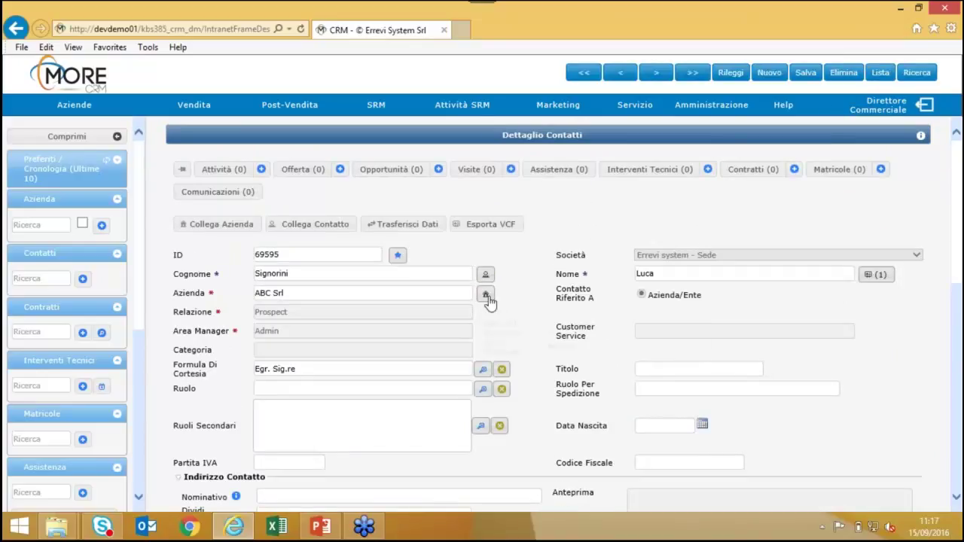
# Return from the contact to the linked ABC Srl company record and show its general data
pyautogui.moveTo(486, 296)
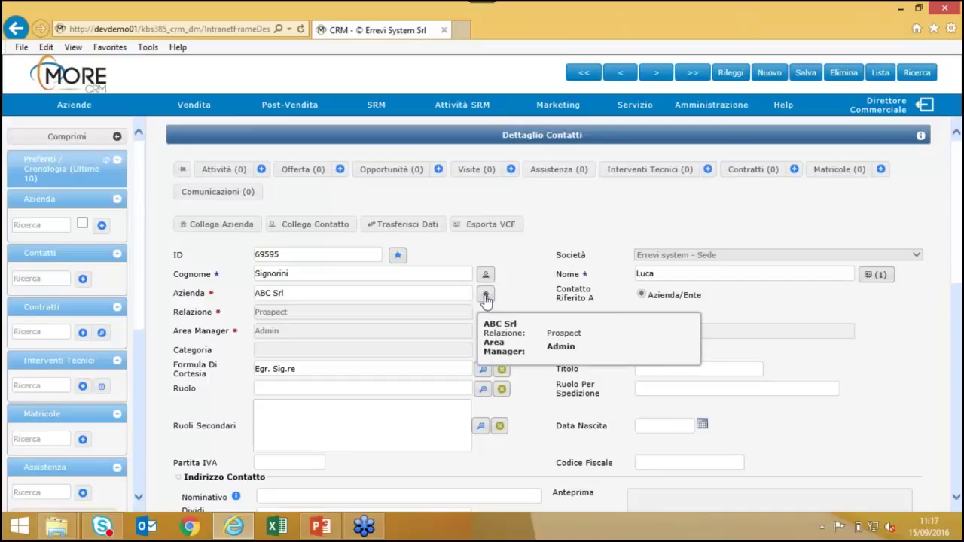
pyautogui.click(486, 296)
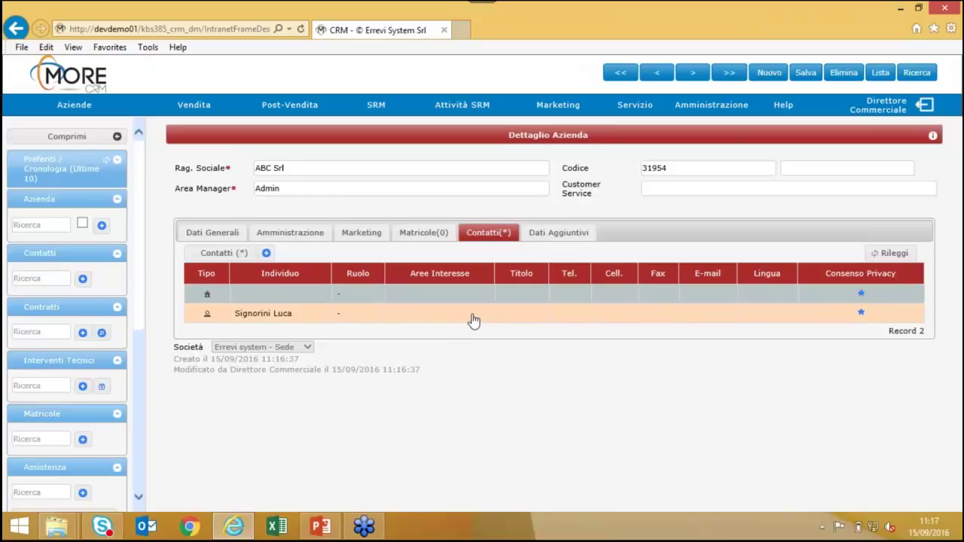
pyautogui.click(215, 234)
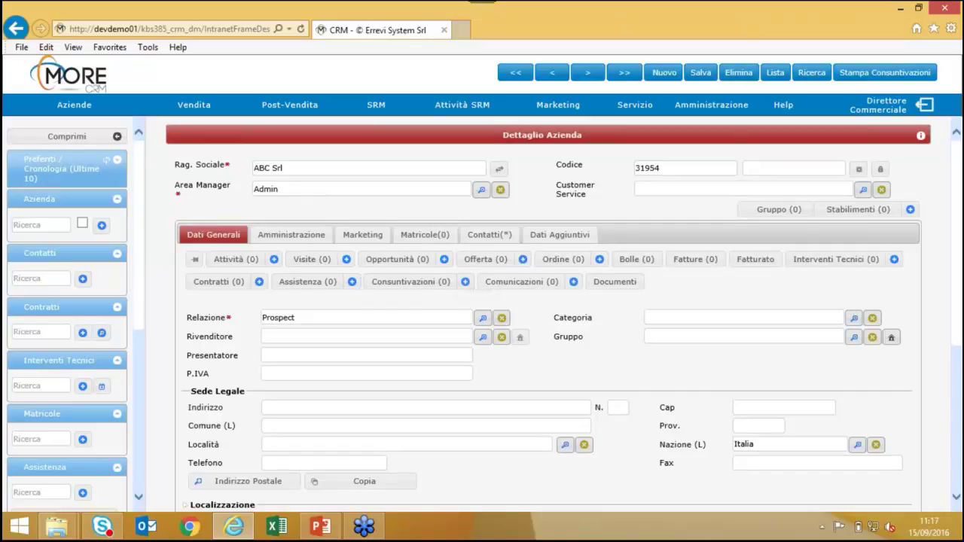
# Attach FacsimileLICENZA.pdf to the Licenza folder of ABC Srl's documents and archive it
pyautogui.click(616, 284)
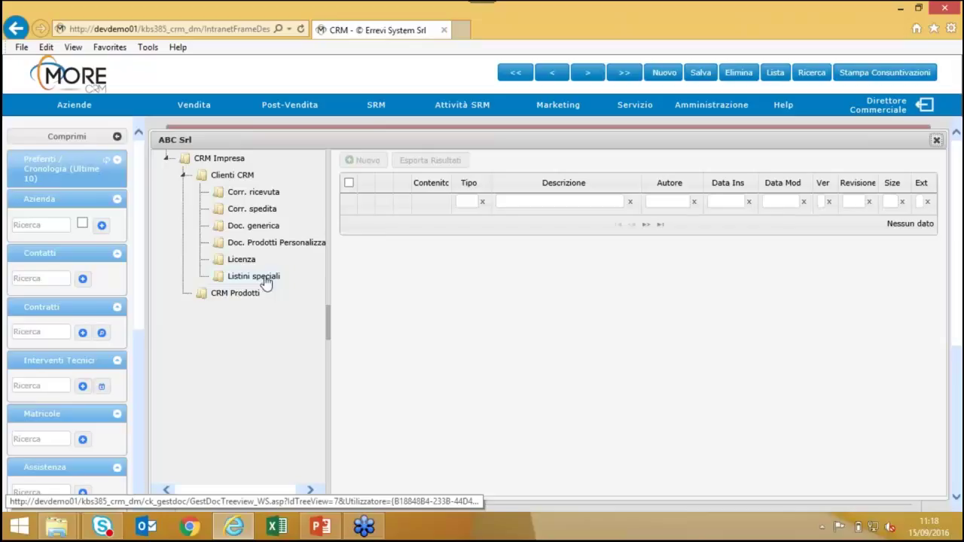
pyautogui.click(246, 264)
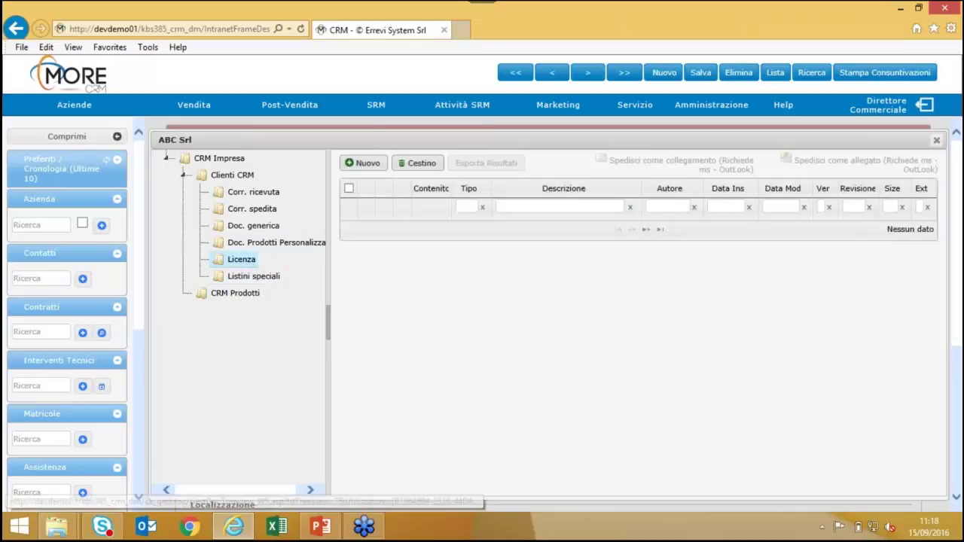
pyautogui.click(369, 165)
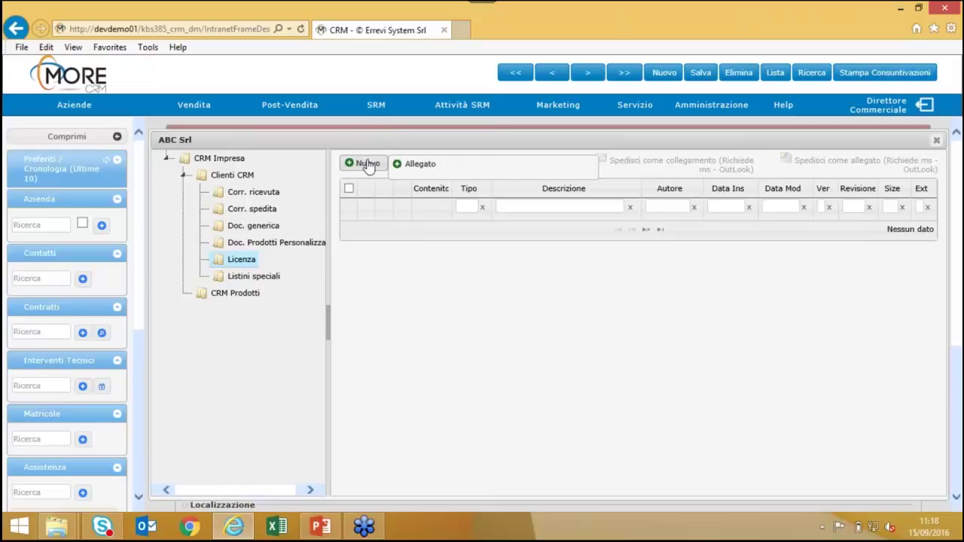
pyautogui.click(428, 166)
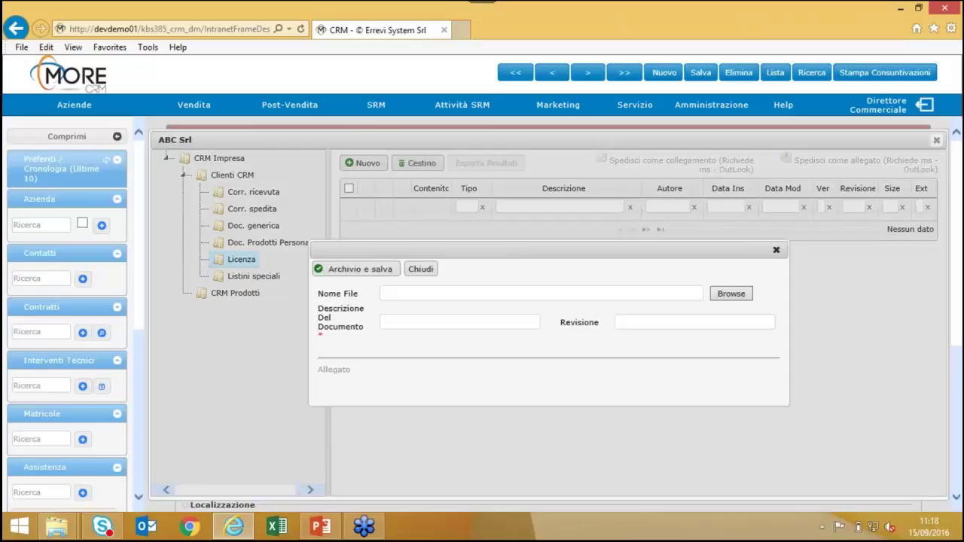
pyautogui.click(741, 299)
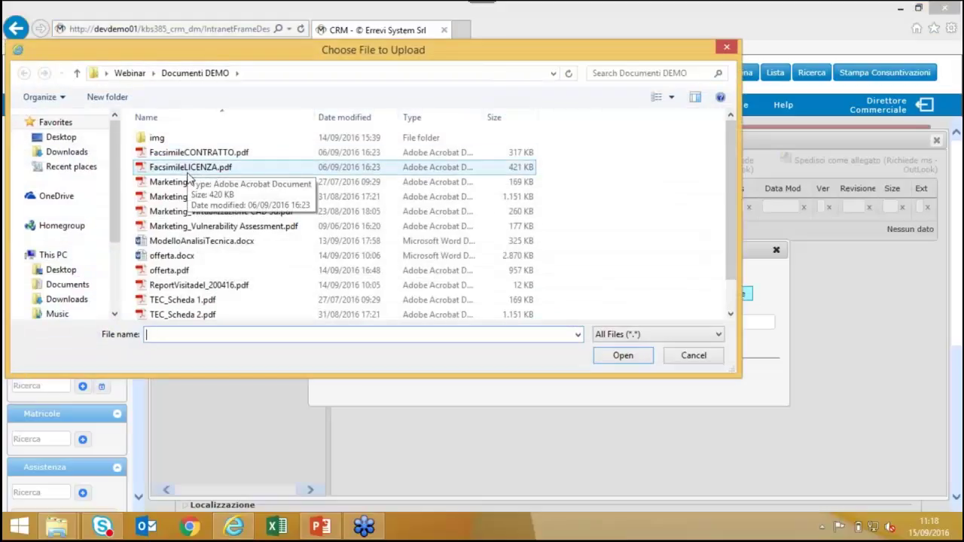
pyautogui.doubleClick(196, 172)
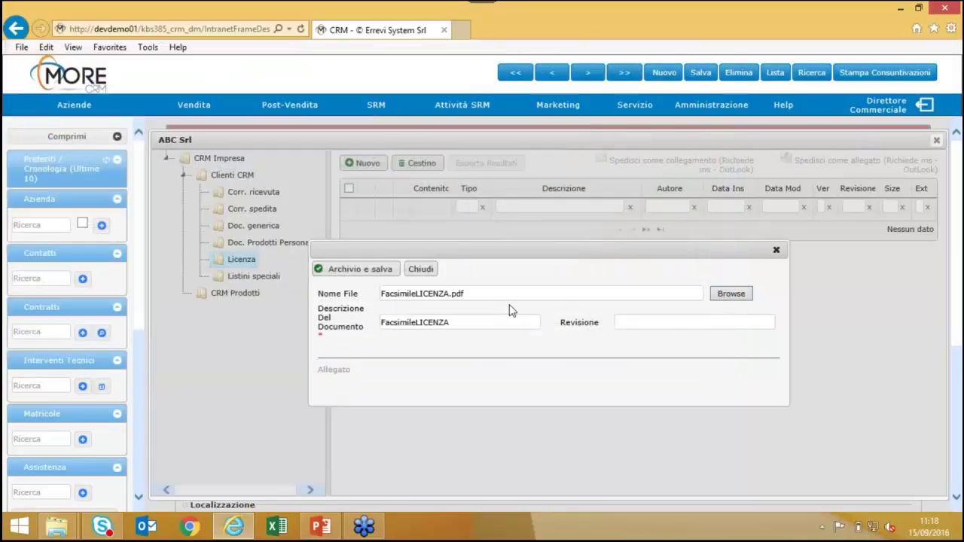
pyautogui.click(358, 269)
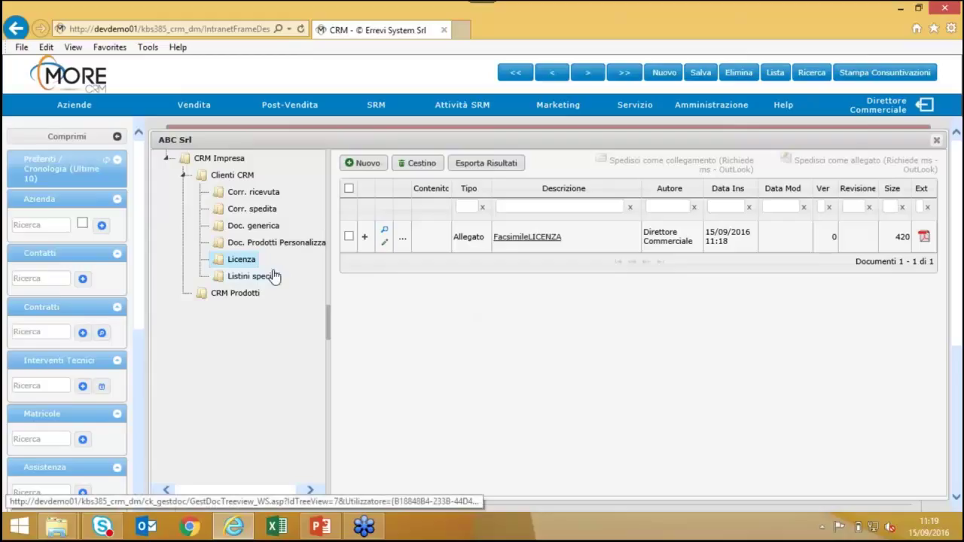
# Attach TEC_Scheda 1.pdf, TEC_Scheda 2.pdf, TEC_Scheda 3.pdf and TEC_Scheda.pdf together from Documenti DEMO to the Doc. Prodotti Personalizzati folder and archive them
pyautogui.click(279, 242)
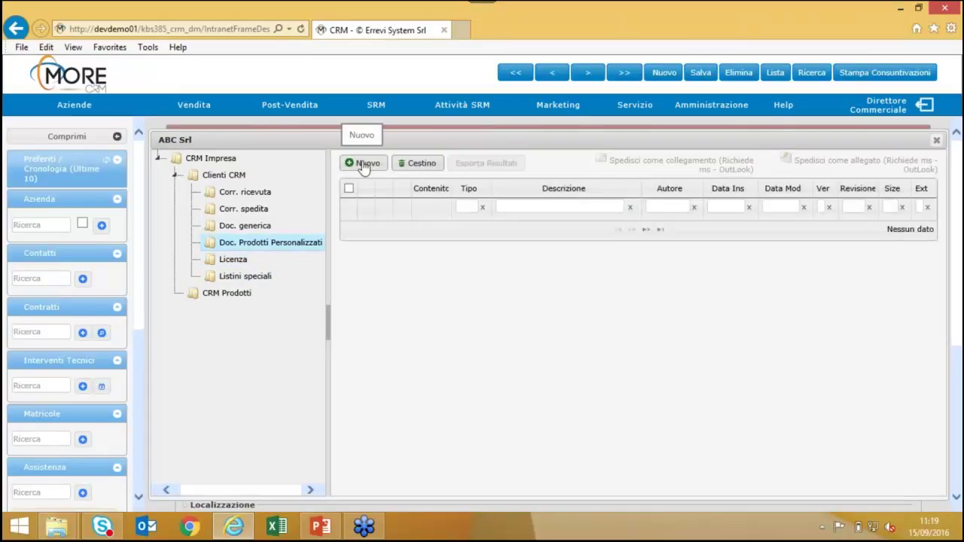
pyautogui.click(363, 165)
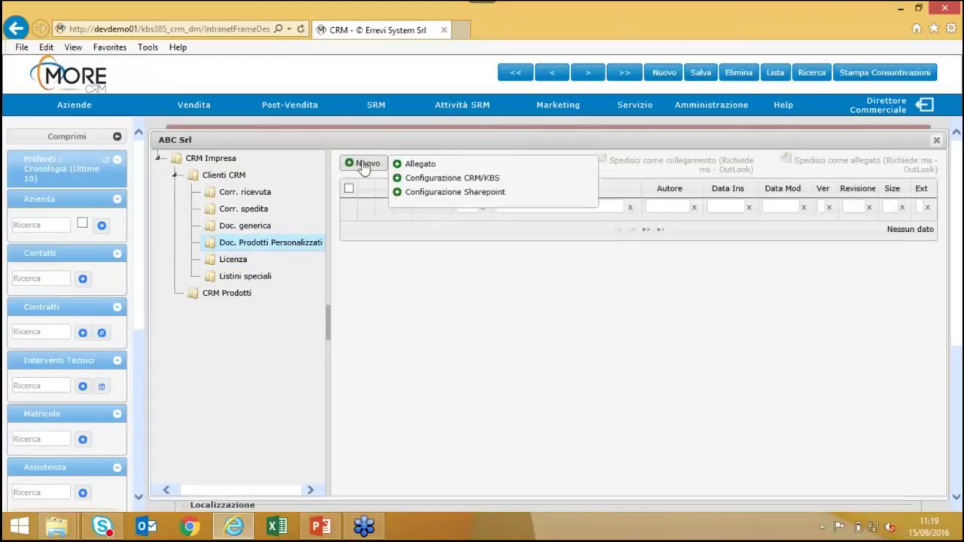
pyautogui.click(415, 165)
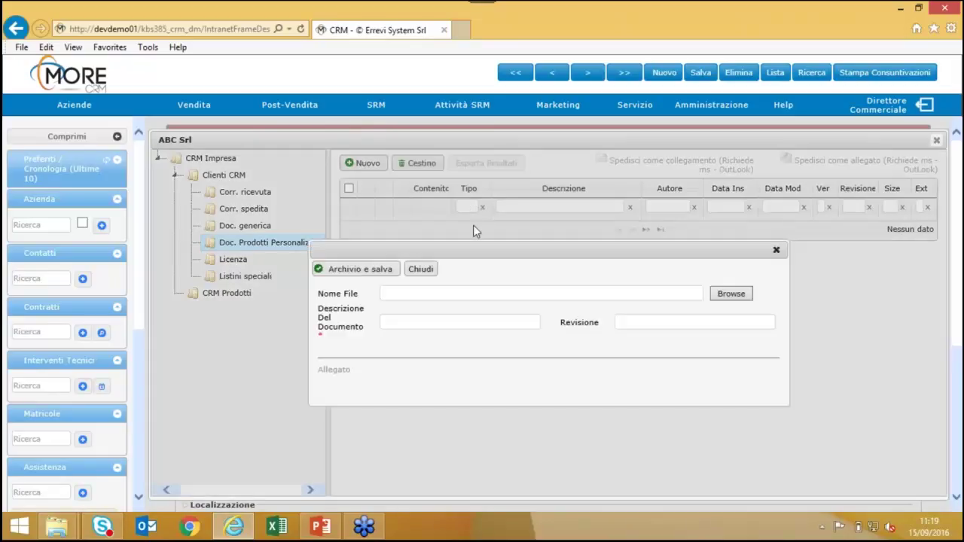
pyautogui.click(60, 530)
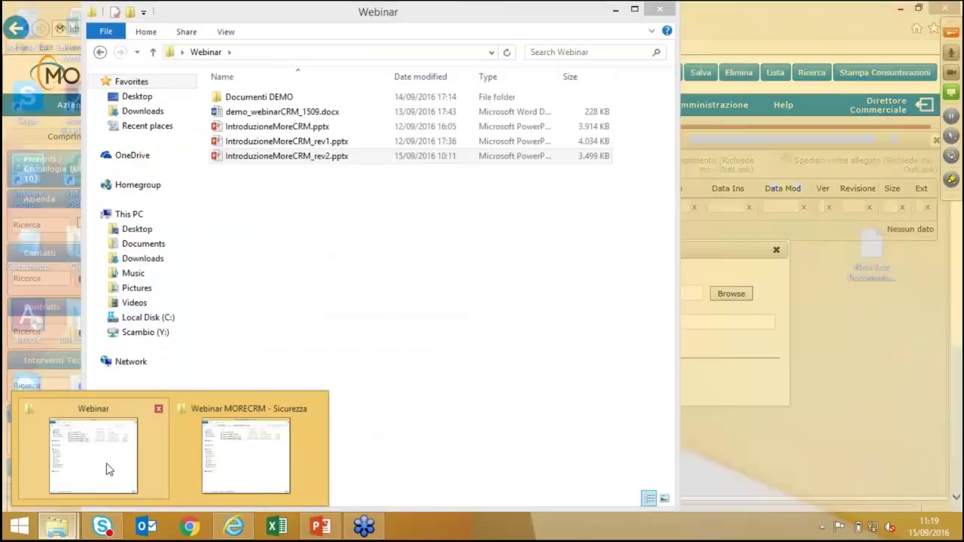
pyautogui.click(107, 467)
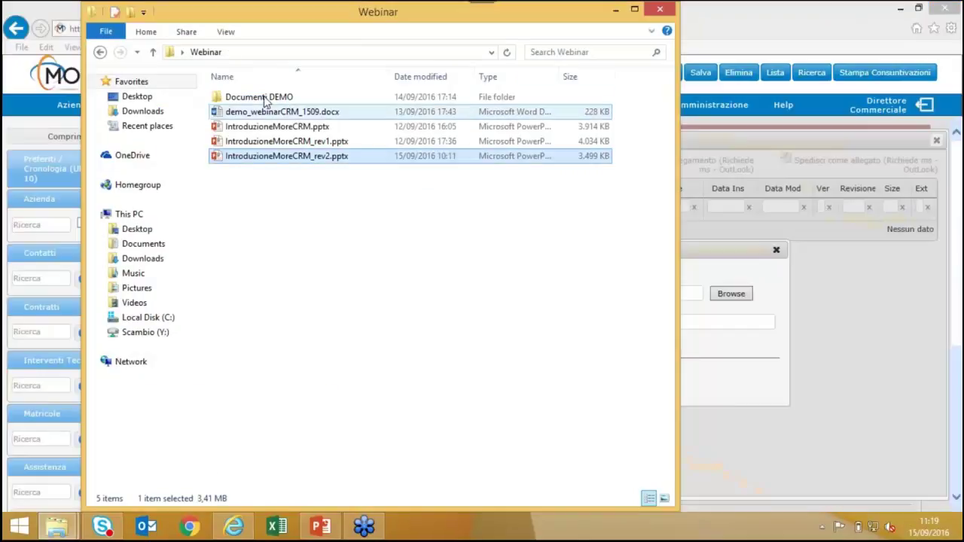
pyautogui.doubleClick(259, 97)
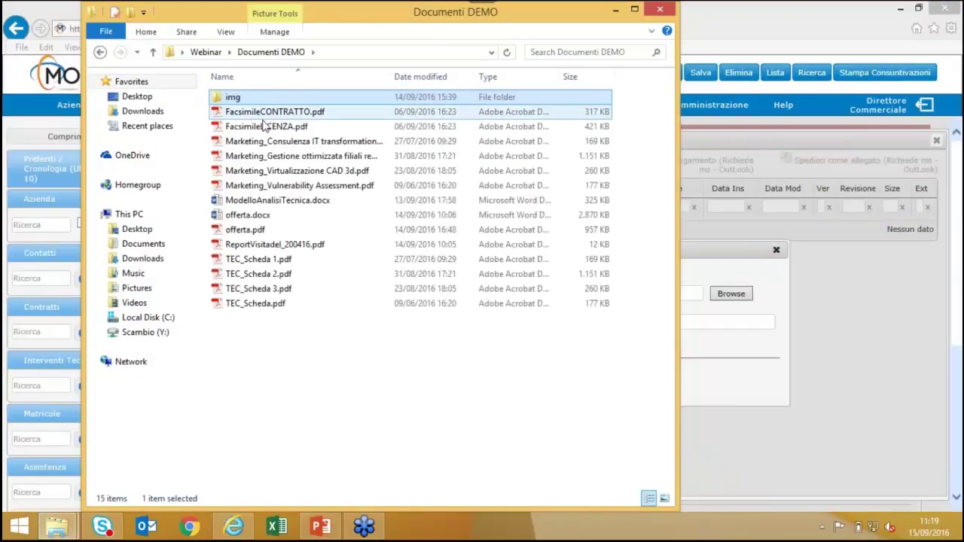
pyautogui.click(274, 260)
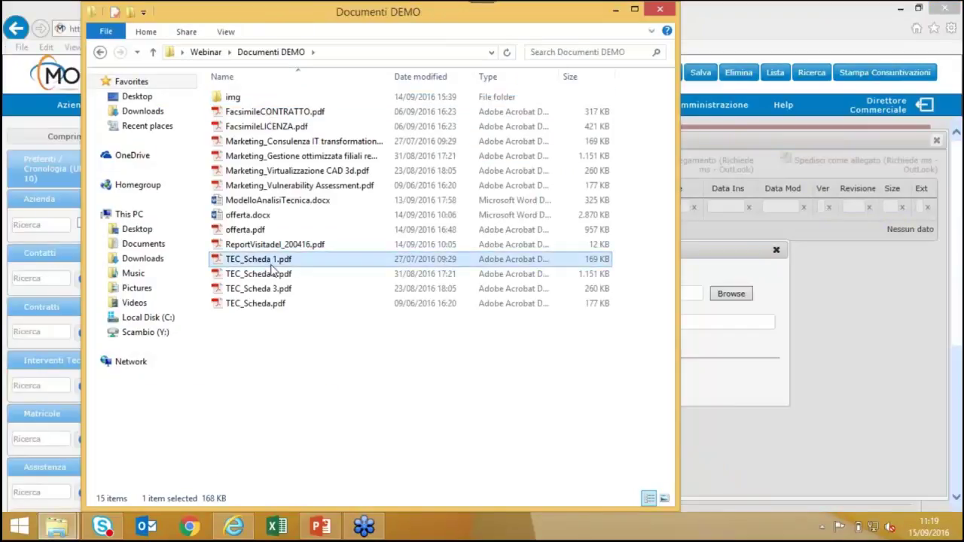
pyautogui.keyDown('shift'); pyautogui.click(248, 304); pyautogui.keyUp('shift')
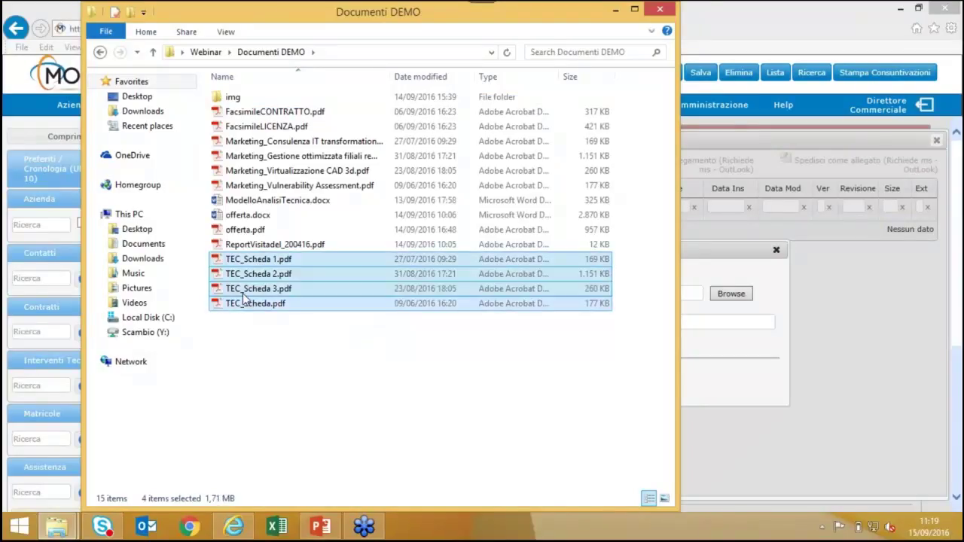
pyautogui.moveTo(256, 279); pyautogui.dragTo(735, 357)
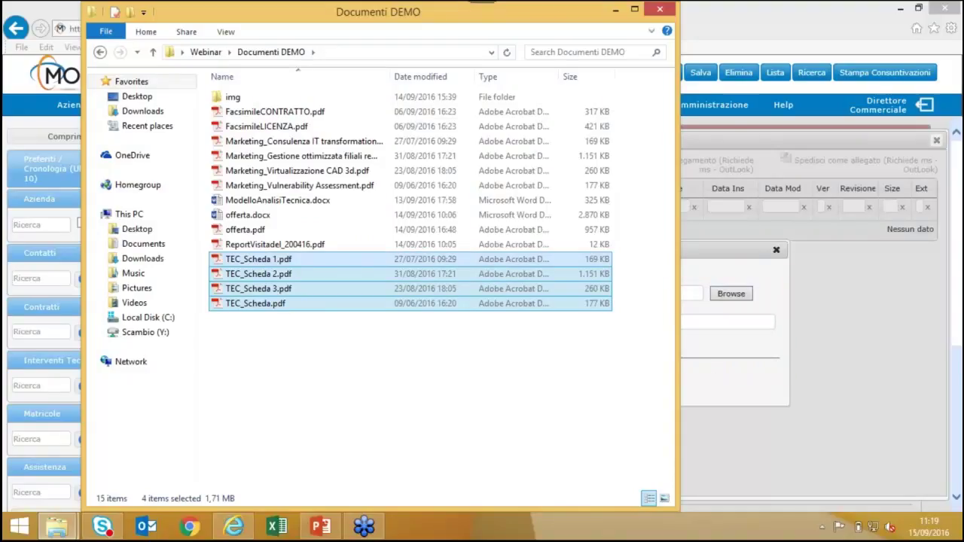
pyautogui.click(616, 9)
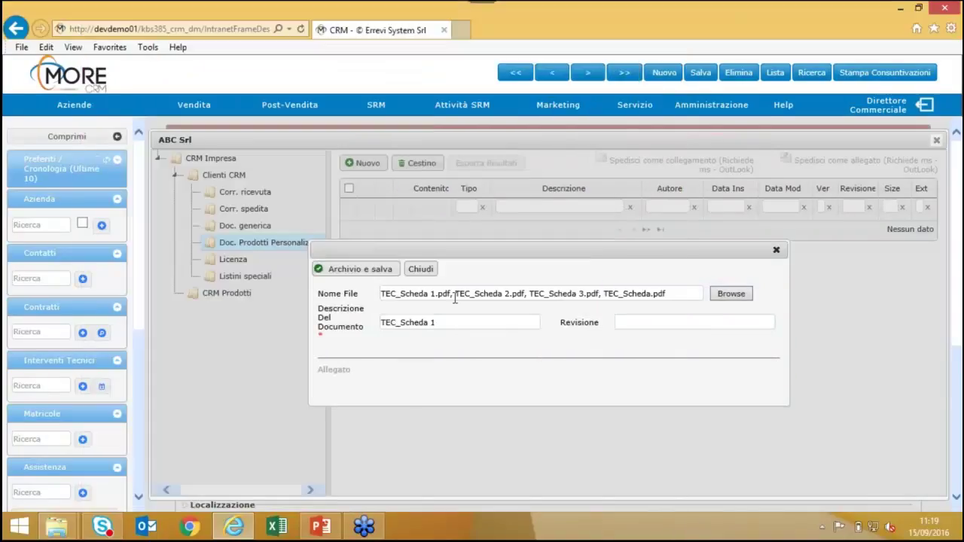
pyautogui.click(362, 271)
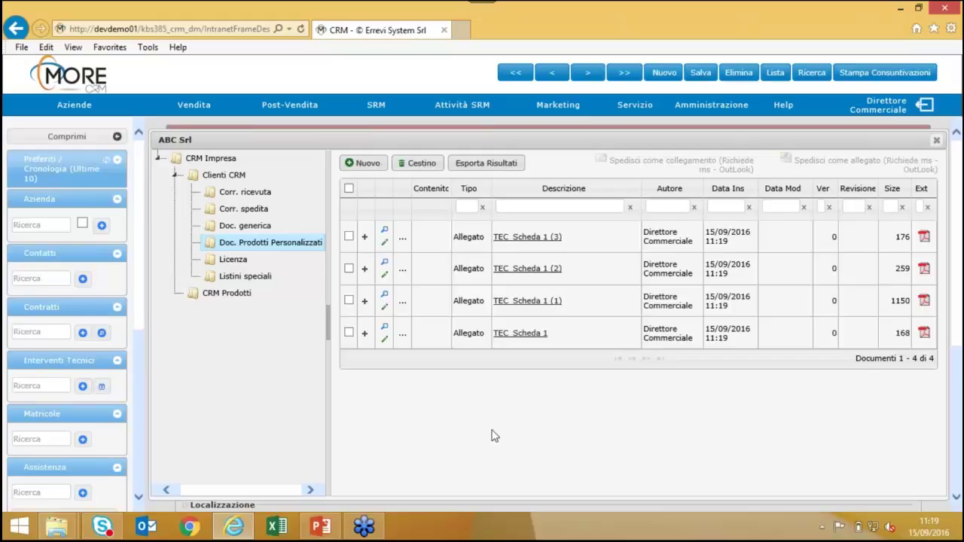
# Sort the custom product documents by description in ascending order and close ABC Srl's document archive
pyautogui.click(523, 206)
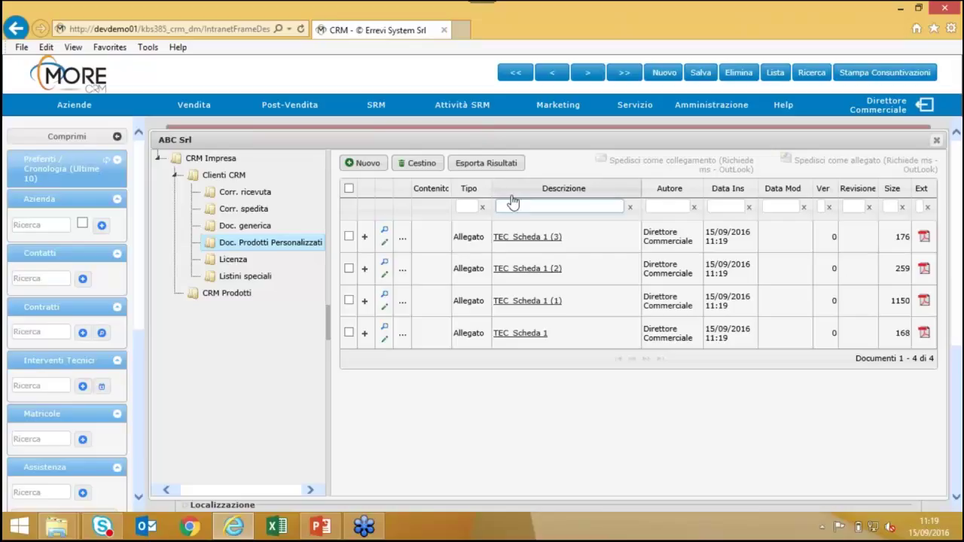
pyautogui.click(565, 188)
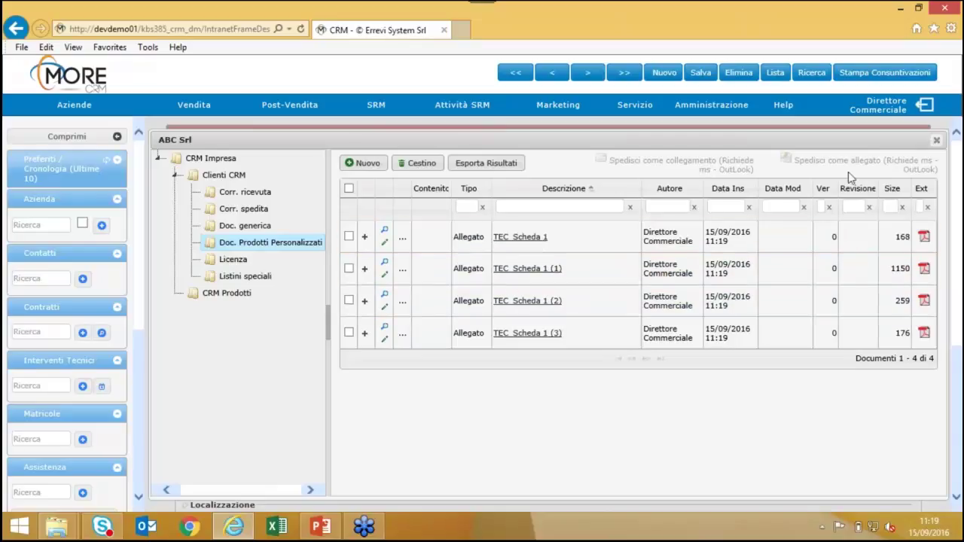
pyautogui.click(937, 142)
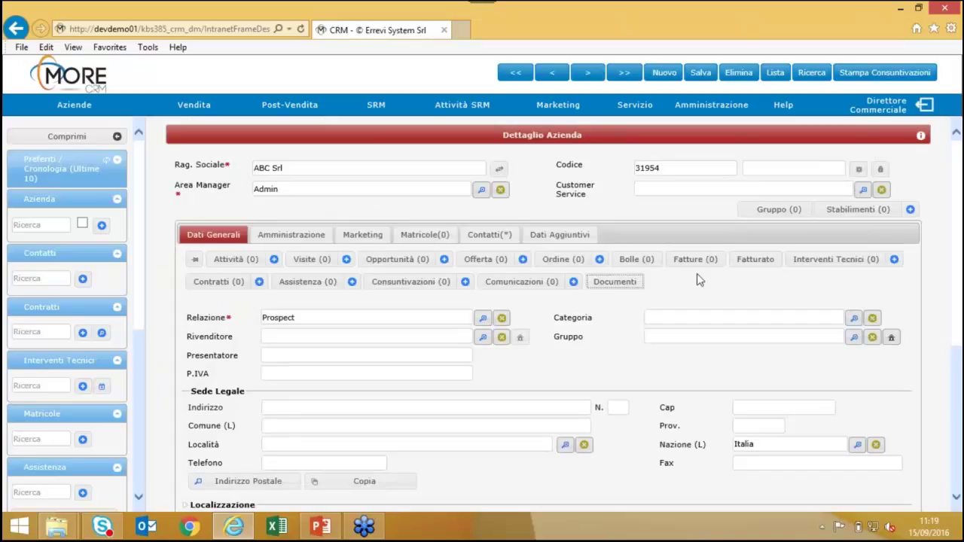
# Open the contact person from ABC Srl's contact list and start a new COM - Telefonata activity for that contact
pyautogui.click(481, 236)
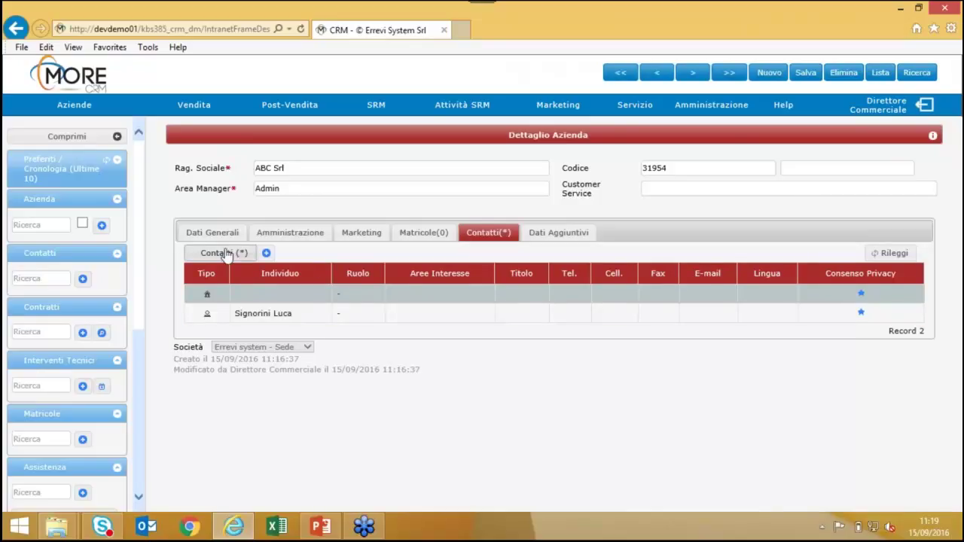
pyautogui.click(216, 300)
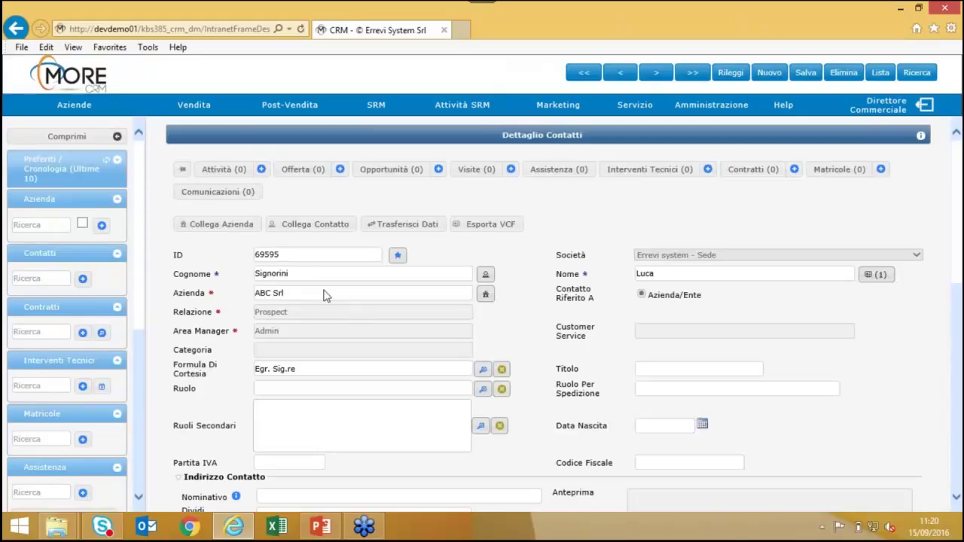
pyautogui.click(262, 171)
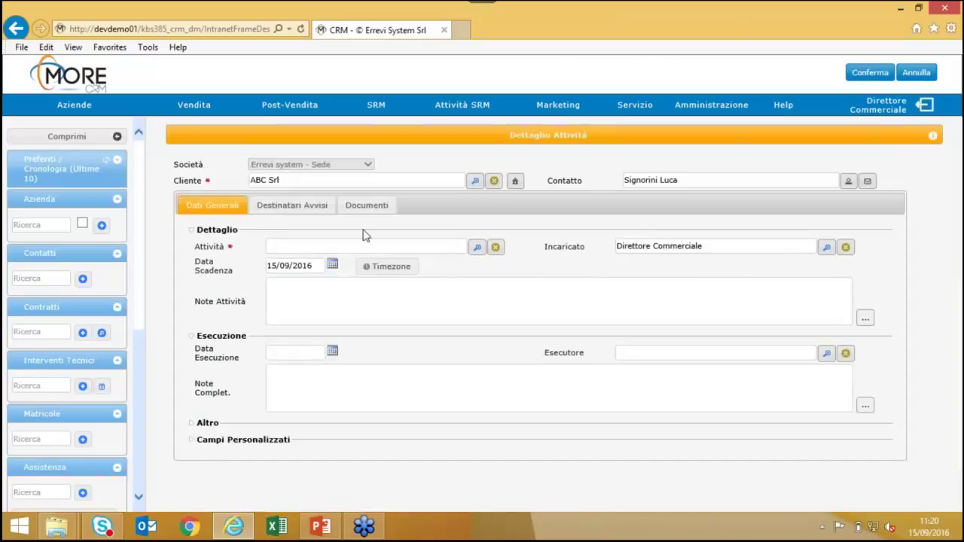
pyautogui.click(476, 247)
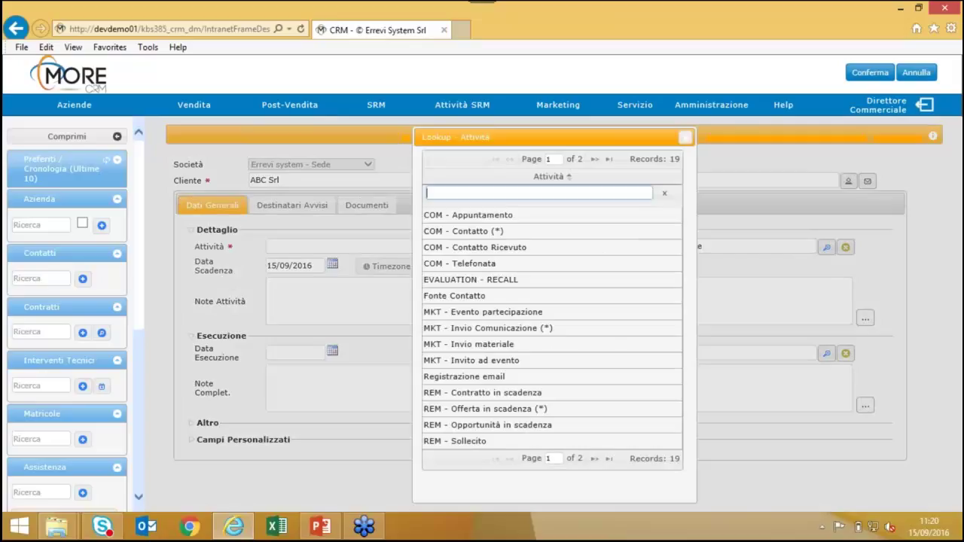
pyautogui.click(471, 265)
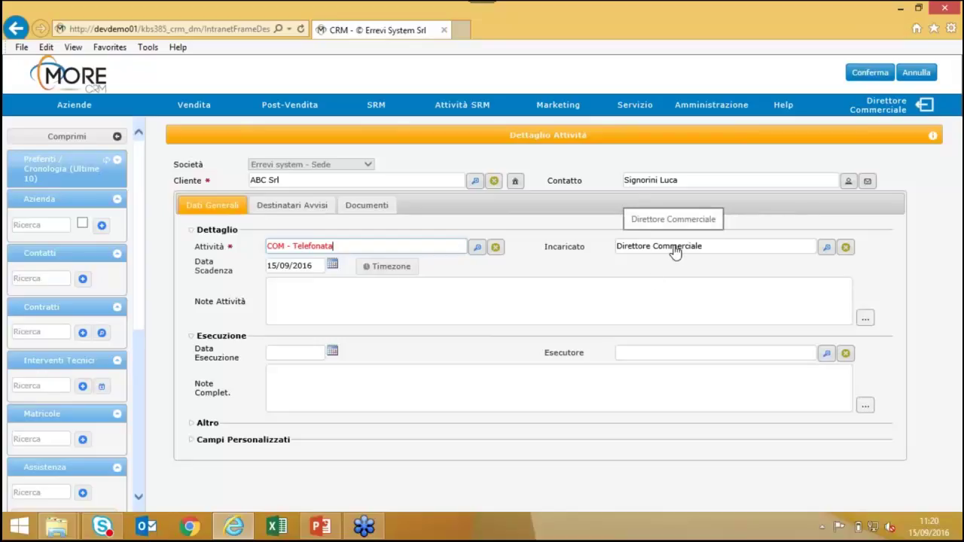
# Set the phone call activity's due date to 16/09/2016, leave its notes empty and confirm the record
pyautogui.click(333, 265)
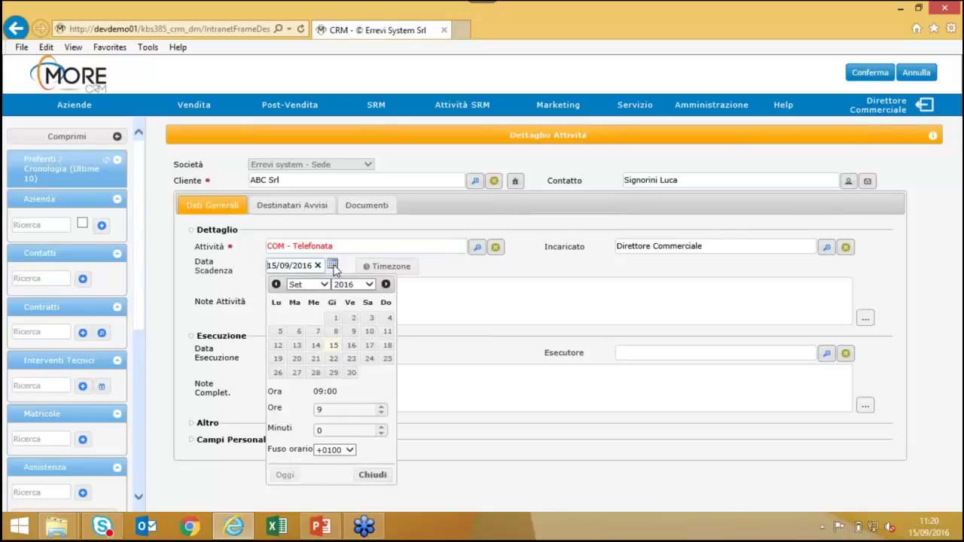
pyautogui.click(352, 347)
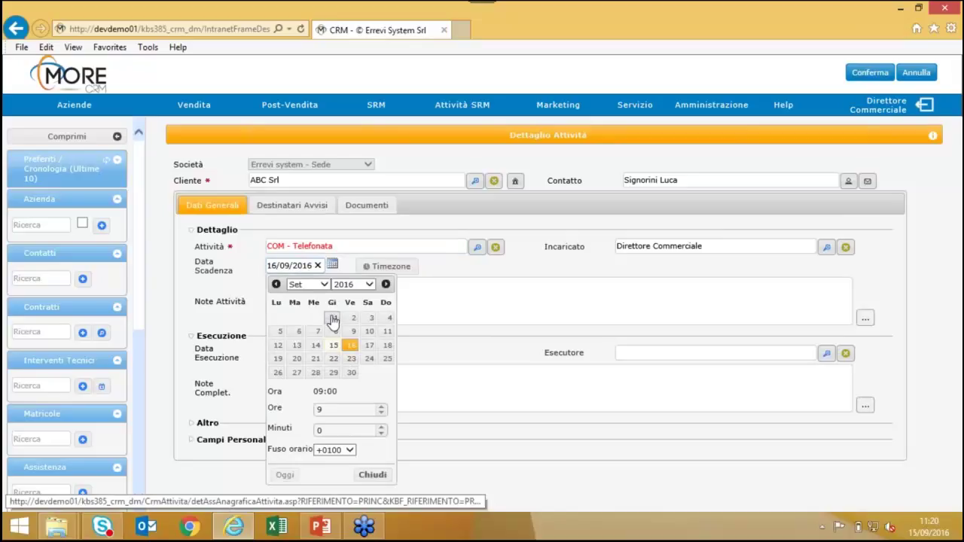
pyautogui.click(372, 475)
pyautogui.click(293, 290)
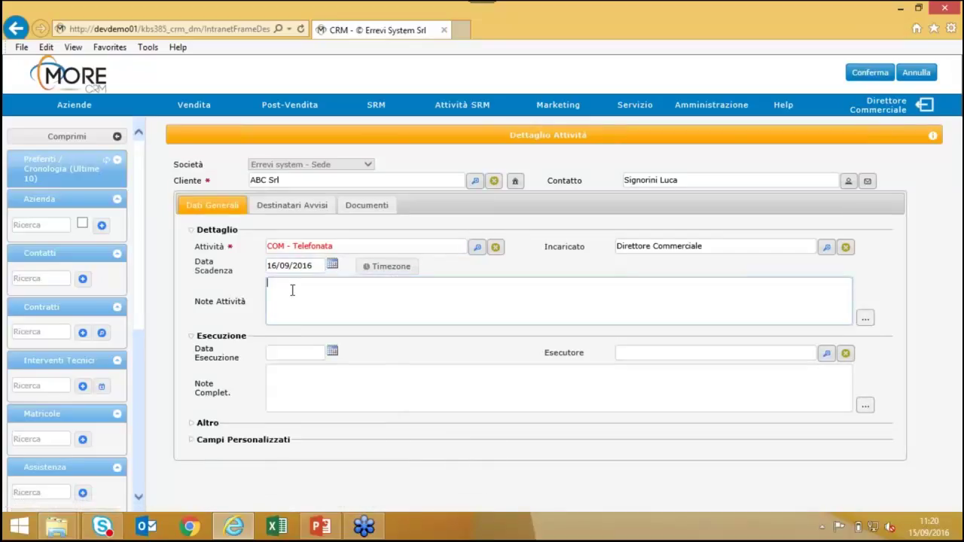
pyautogui.click(874, 73)
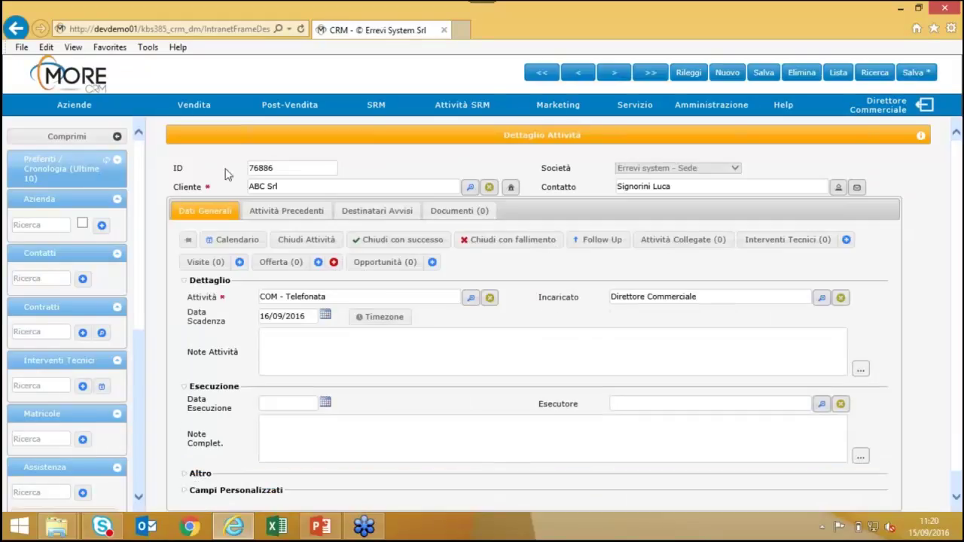
# Close the phone call activity without completion notes and confirm the closure
pyautogui.click(59, 72)
pyautogui.click(329, 438)
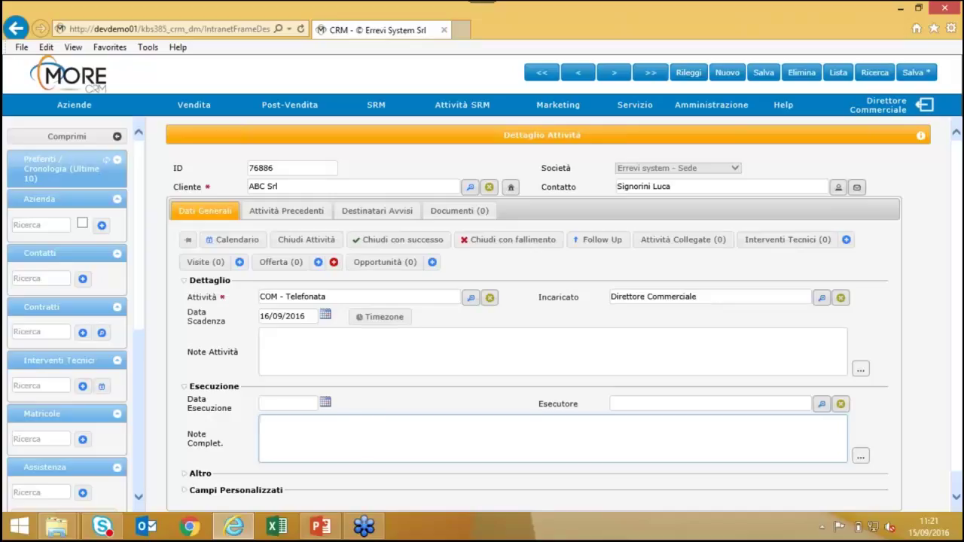
pyautogui.click(310, 241)
pyautogui.click(494, 317)
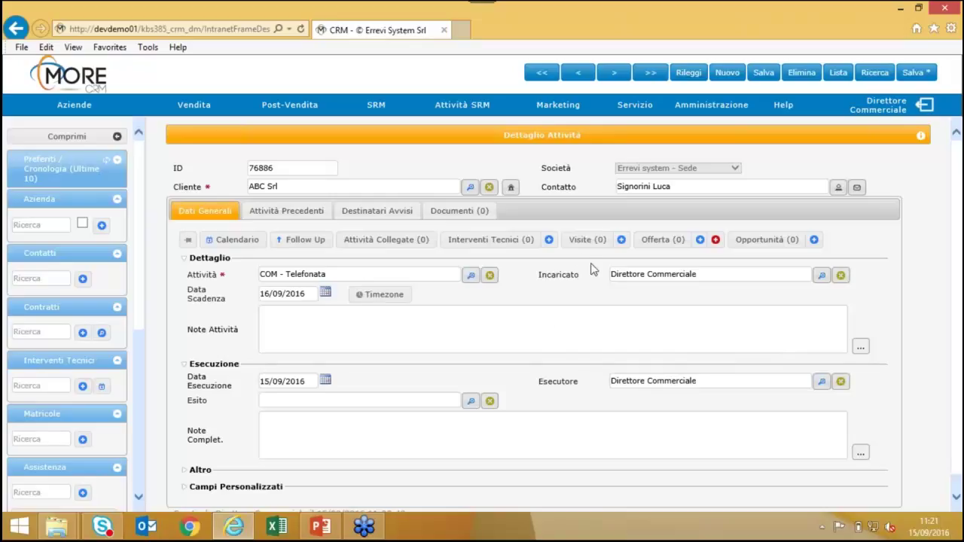
# Start a new visit from the phone call activity, titled Primo incontro, with Primo incontro as the visit reason
pyautogui.click(622, 239)
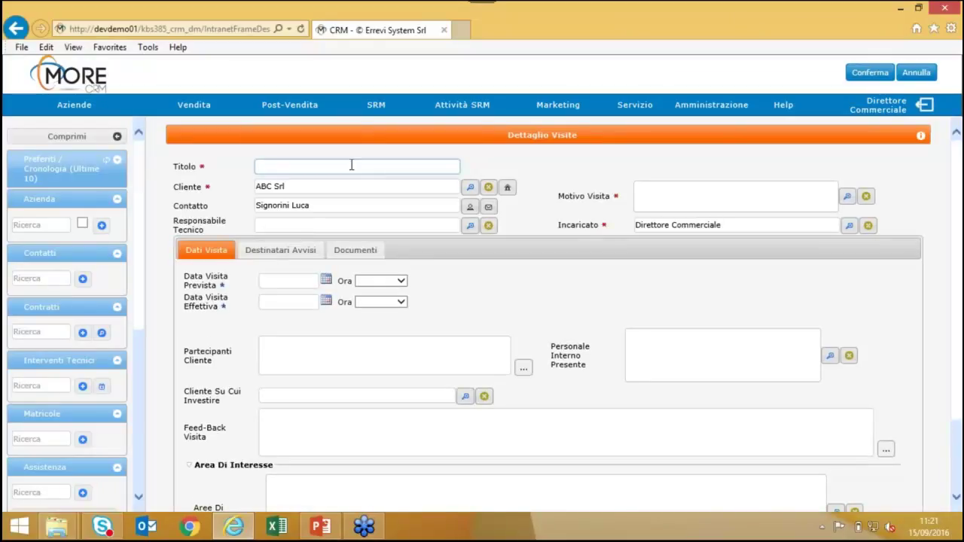
pyautogui.write('Primo incontro')
pyautogui.click(722, 188)
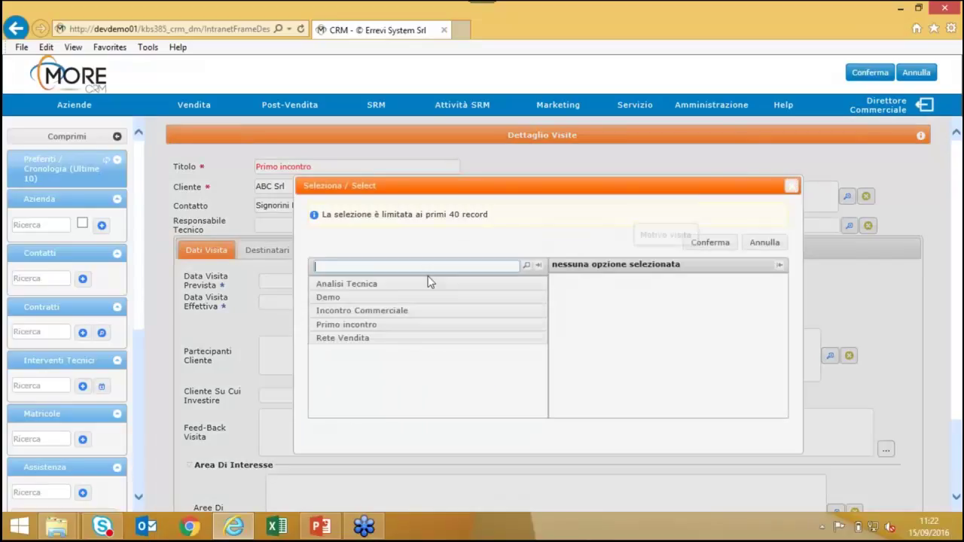
pyautogui.click(372, 325)
pyautogui.click(374, 326)
pyautogui.click(583, 294)
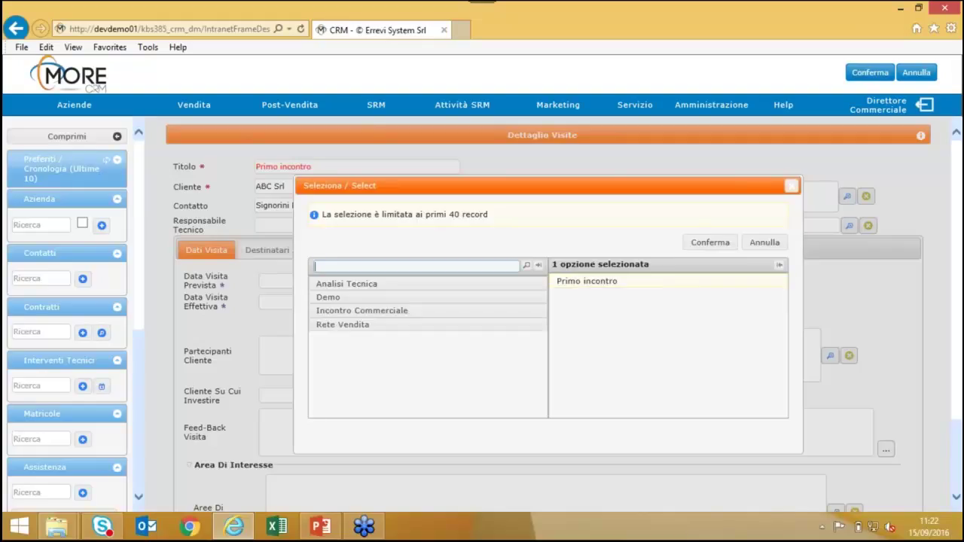
pyautogui.click(709, 242)
# Plan the visit for 21/09/2016 at 09:00, set the actual visit time to 10:30, leave client participants empty and confirm the record
pyautogui.click(325, 279)
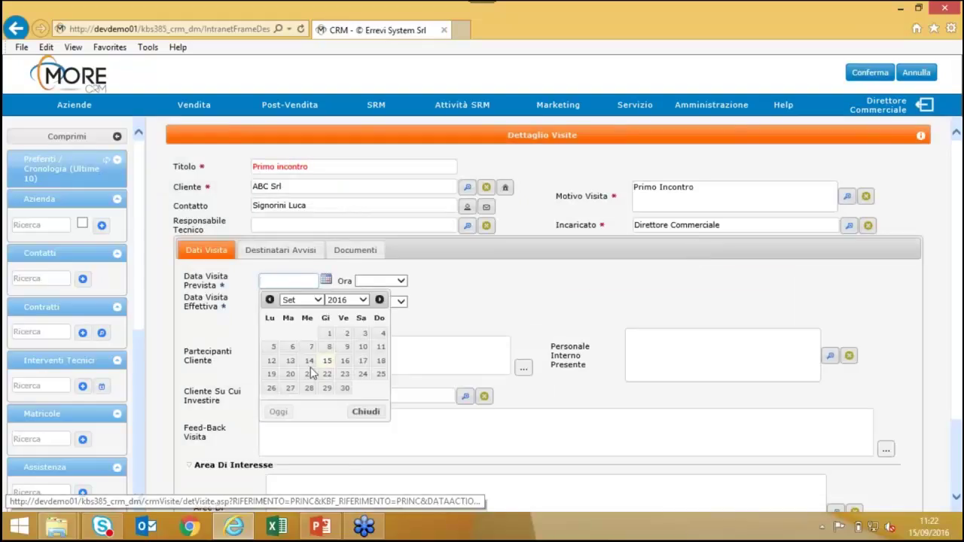
pyautogui.click(309, 373)
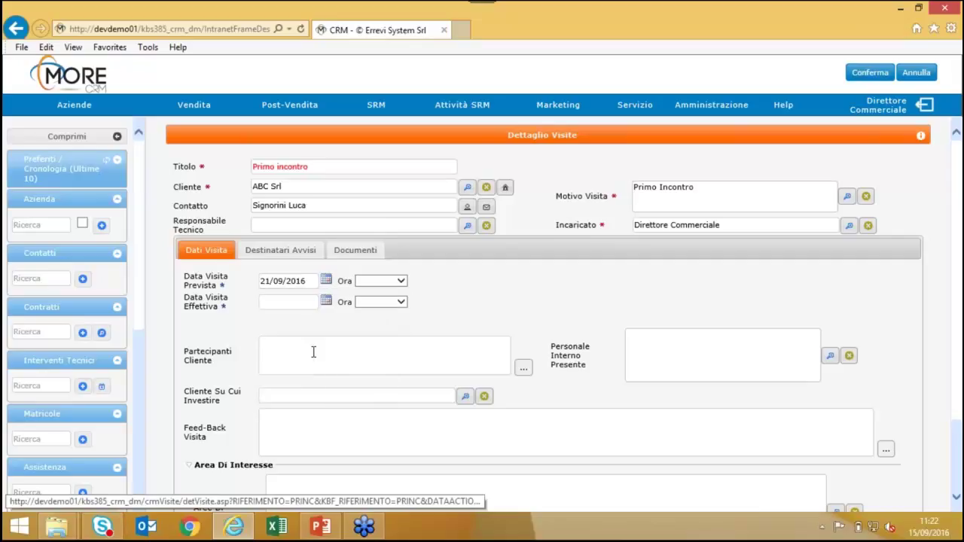
pyautogui.click(374, 281)
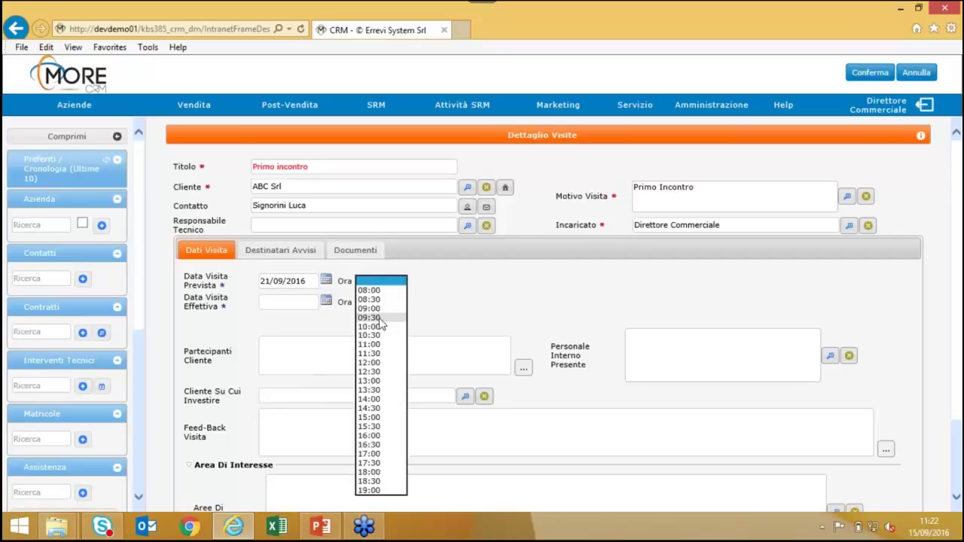
pyautogui.click(377, 308)
pyautogui.click(386, 303)
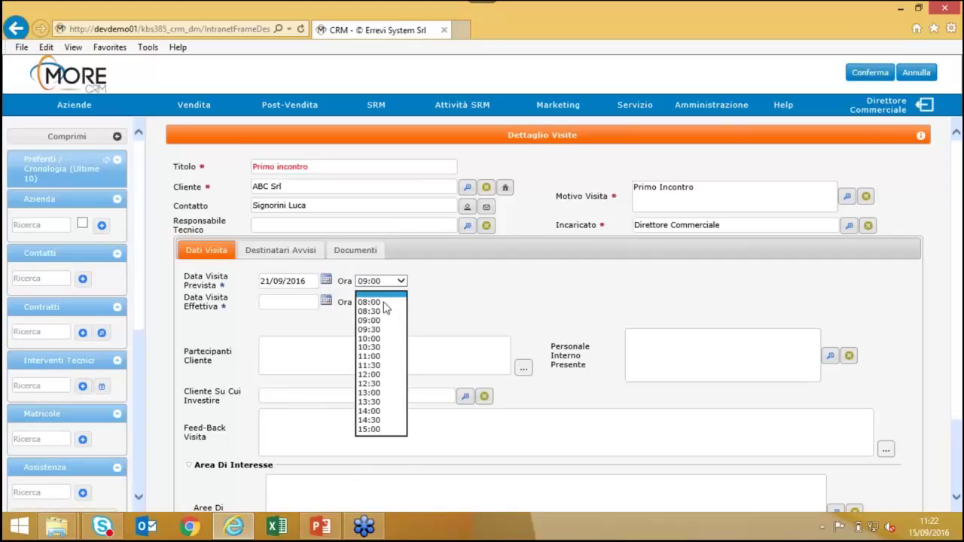
pyautogui.click(376, 347)
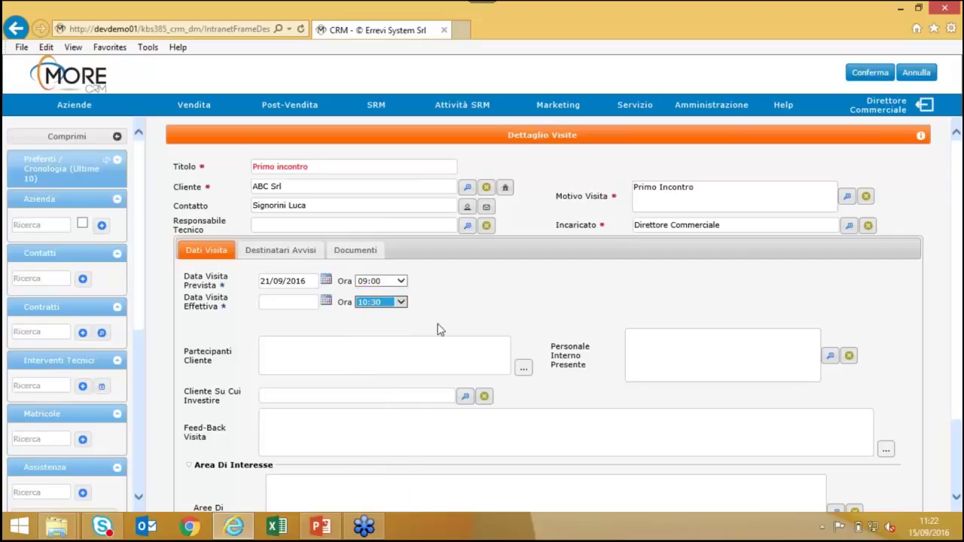
pyautogui.click(292, 345)
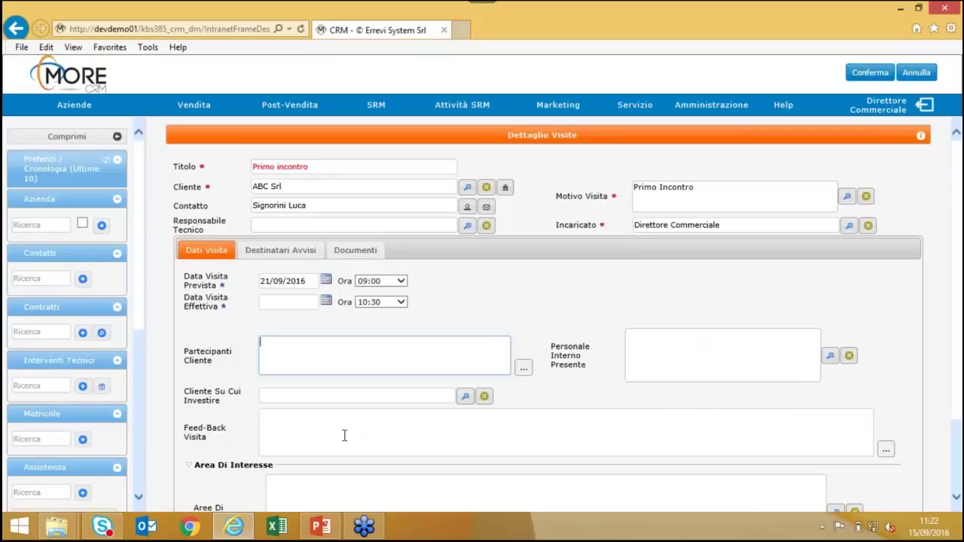
pyautogui.click(872, 75)
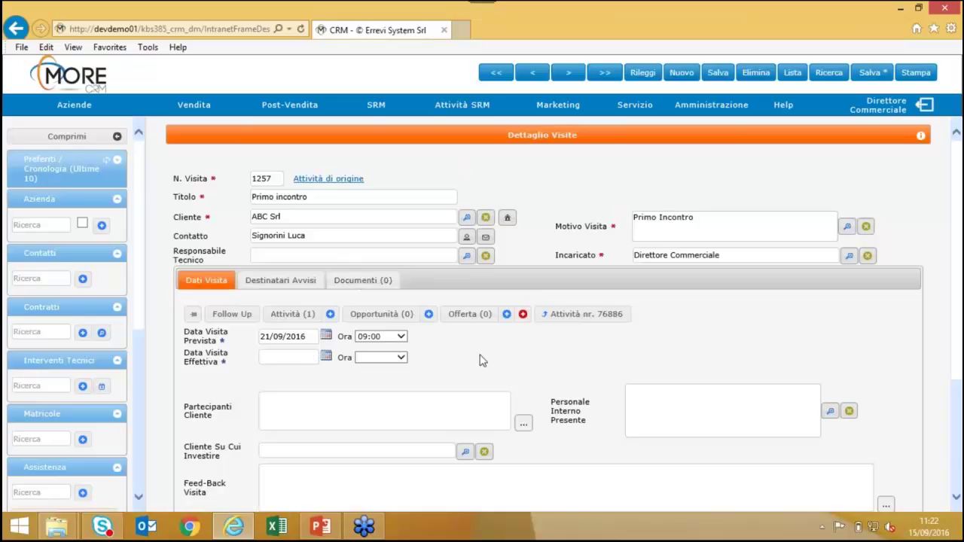
# Examine the visit's feedback field and document section, and return to the visit data
pyautogui.click(309, 478)
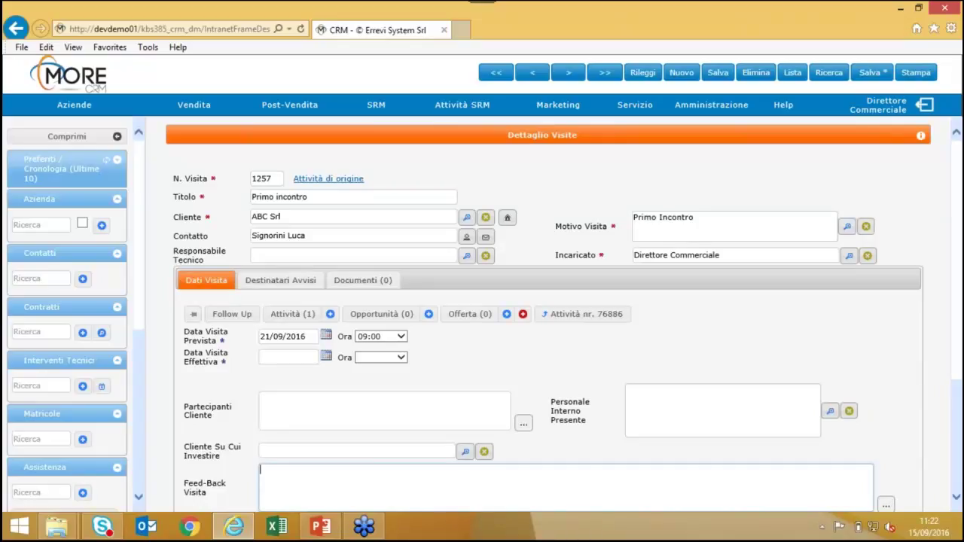
pyautogui.click(363, 280)
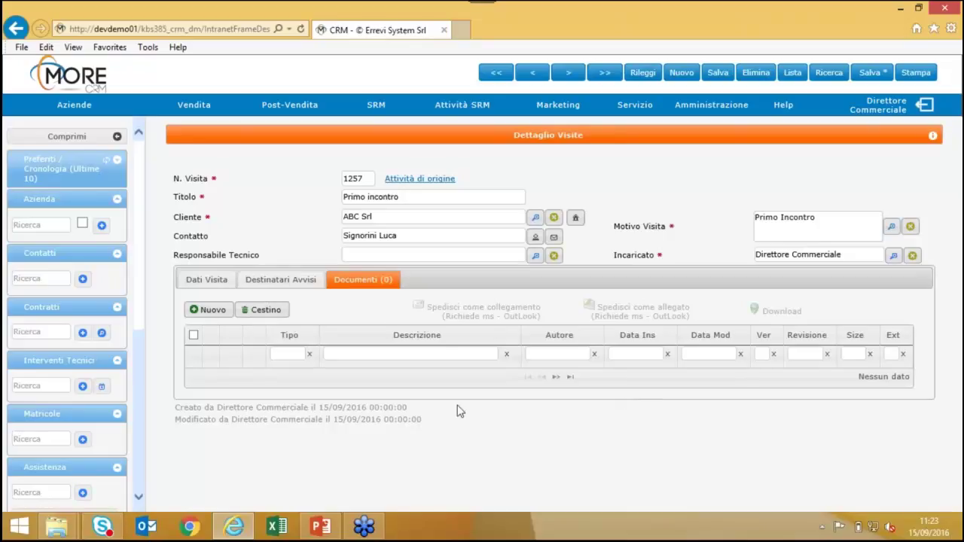
pyautogui.click(205, 283)
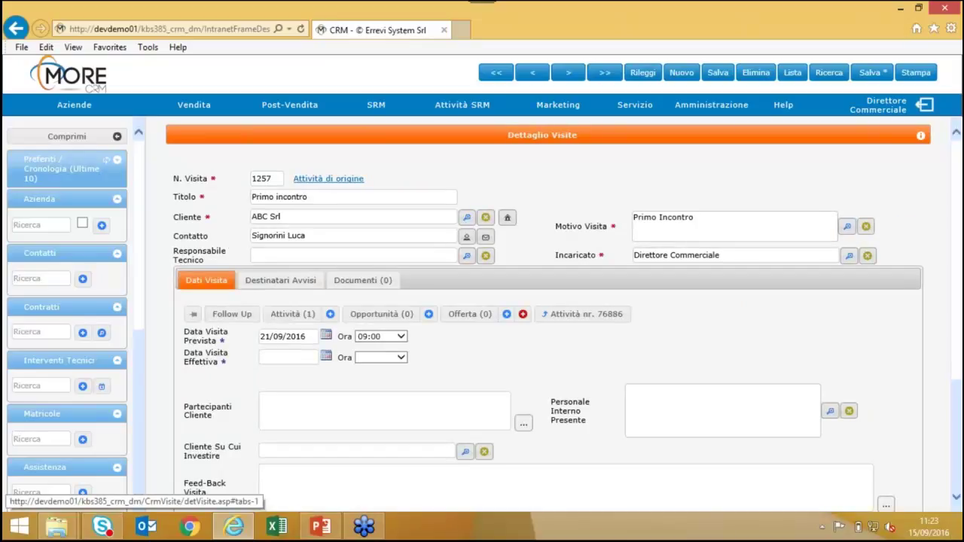
# Start a new offer from the visit, titled Prodotto, with _Prodotto Custom Cliente as the offer type
pyautogui.click(506, 314)
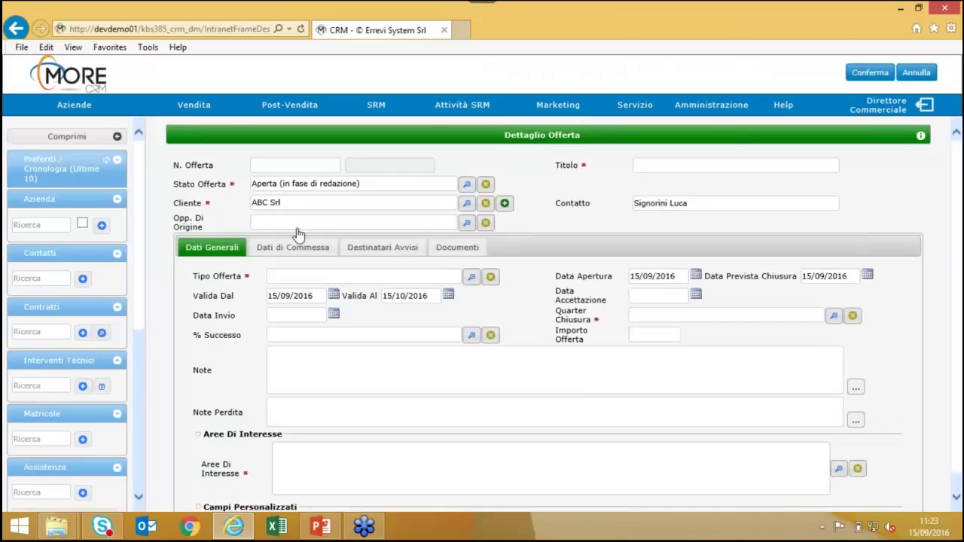
pyautogui.click(670, 165)
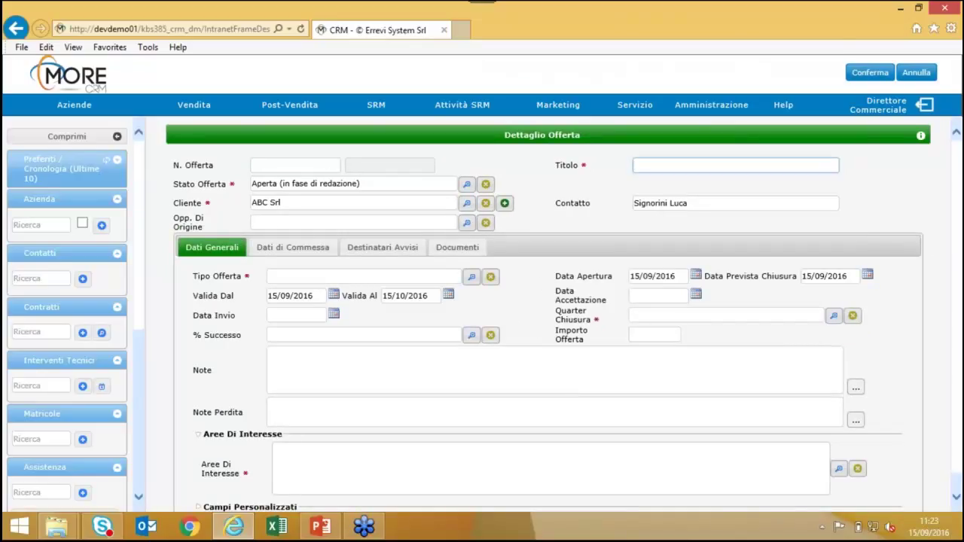
pyautogui.write('Prodotto')
pyautogui.click(473, 278)
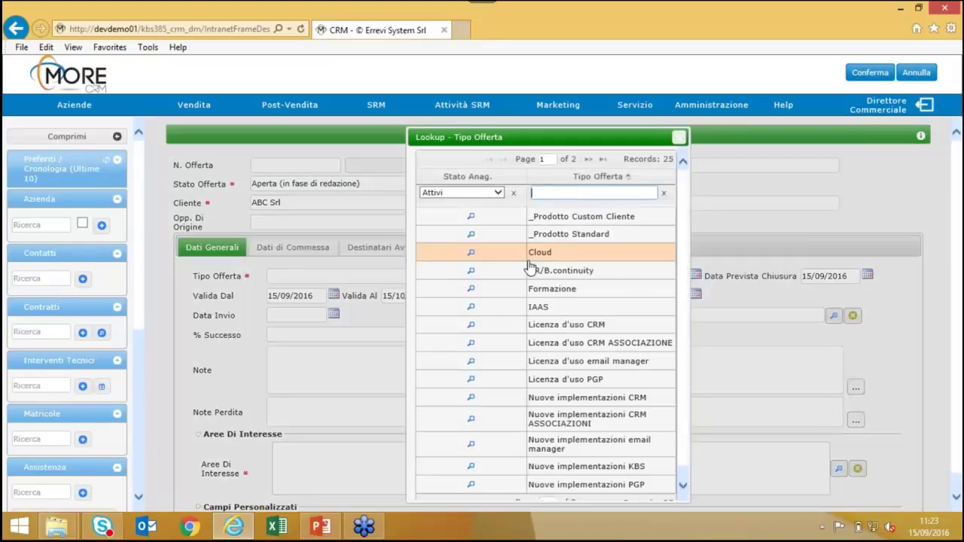
pyautogui.click(576, 217)
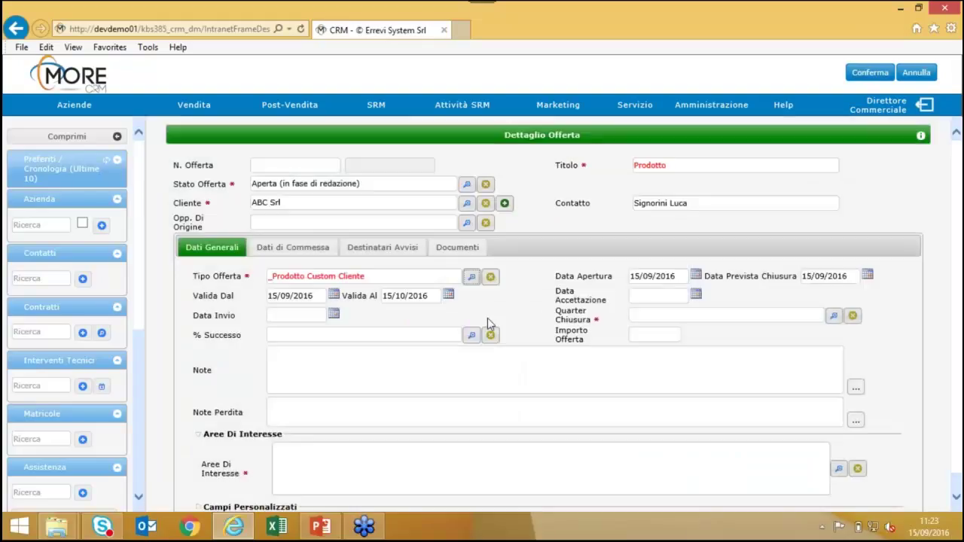
# Set the offer's closing quarter to 2016 - Q4, choose 123 - Prodotti as the area of interest and confirm the offer
pyautogui.click(633, 317)
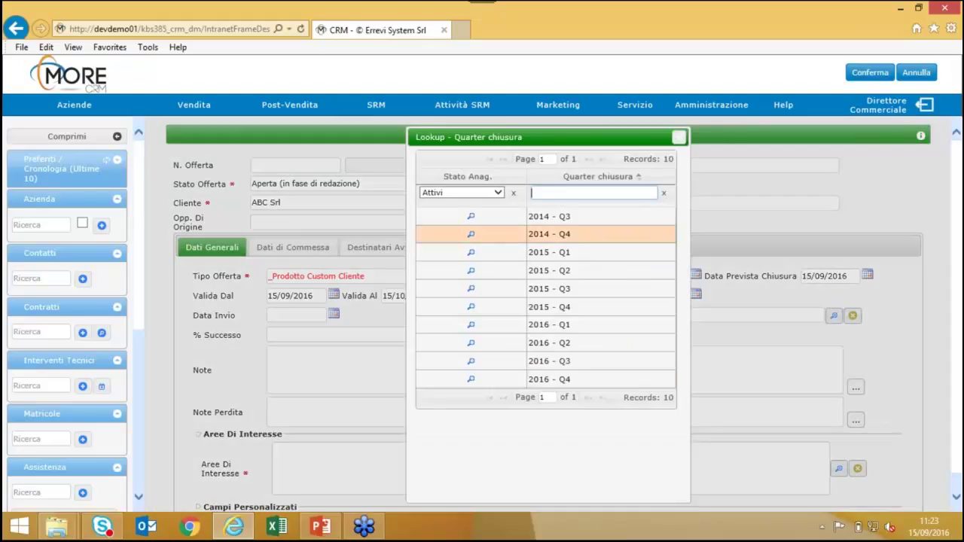
pyautogui.click(571, 380)
pyautogui.click(299, 473)
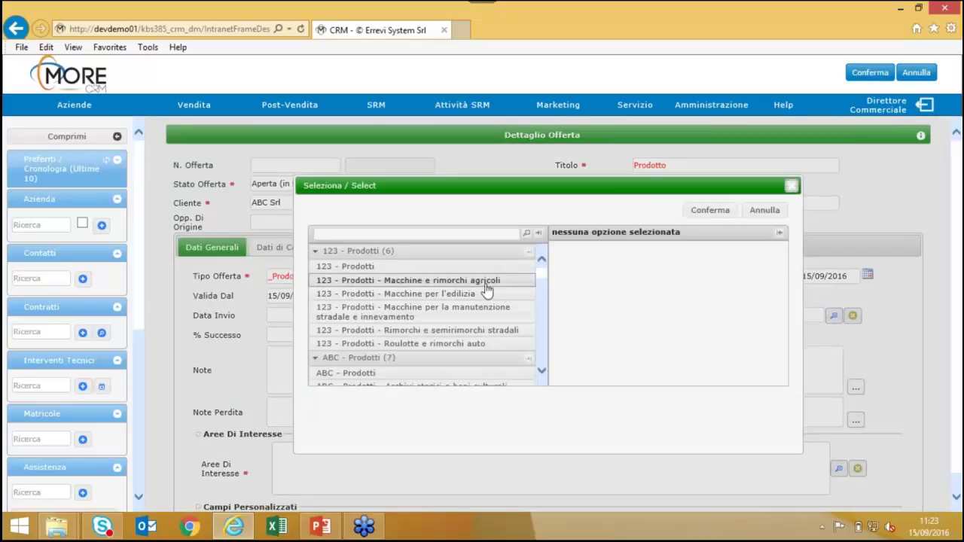
pyautogui.click(429, 266)
pyautogui.click(715, 210)
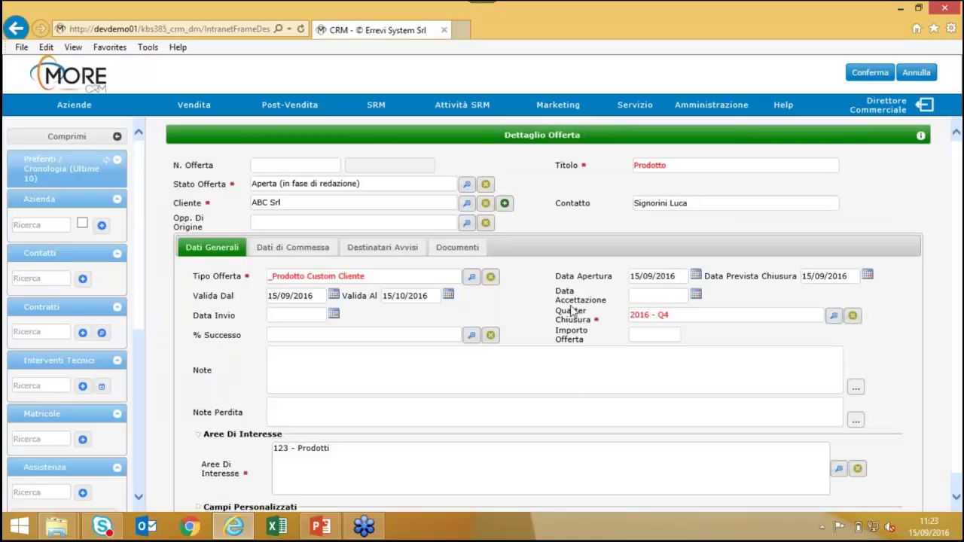
pyautogui.click(867, 78)
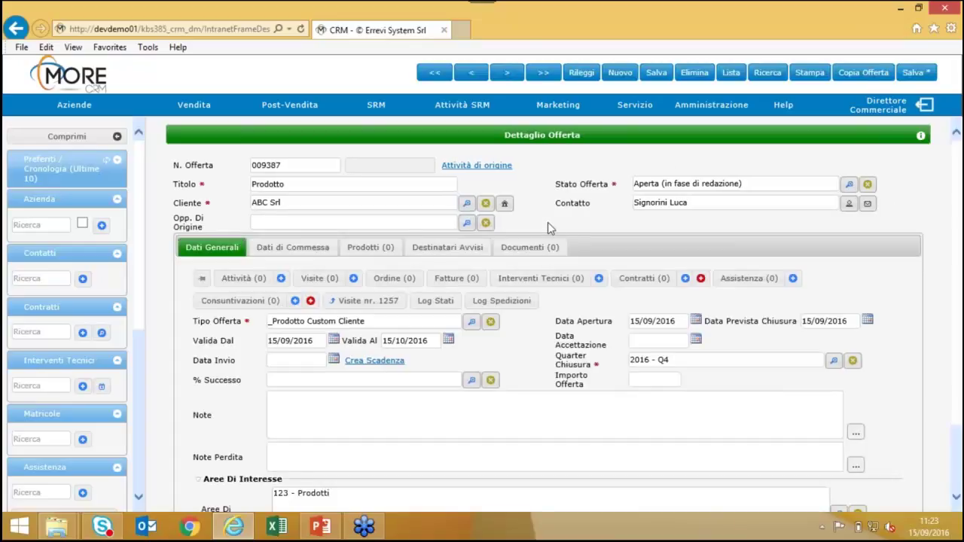
# Add a new document of type _Offerta to the offer's documents and generate its Word file
pyautogui.click(528, 251)
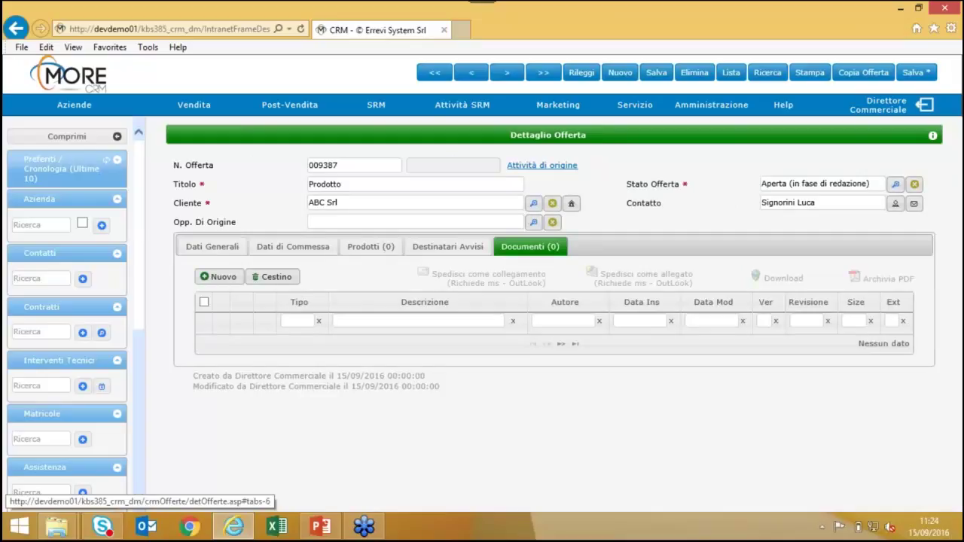
pyautogui.click(230, 281)
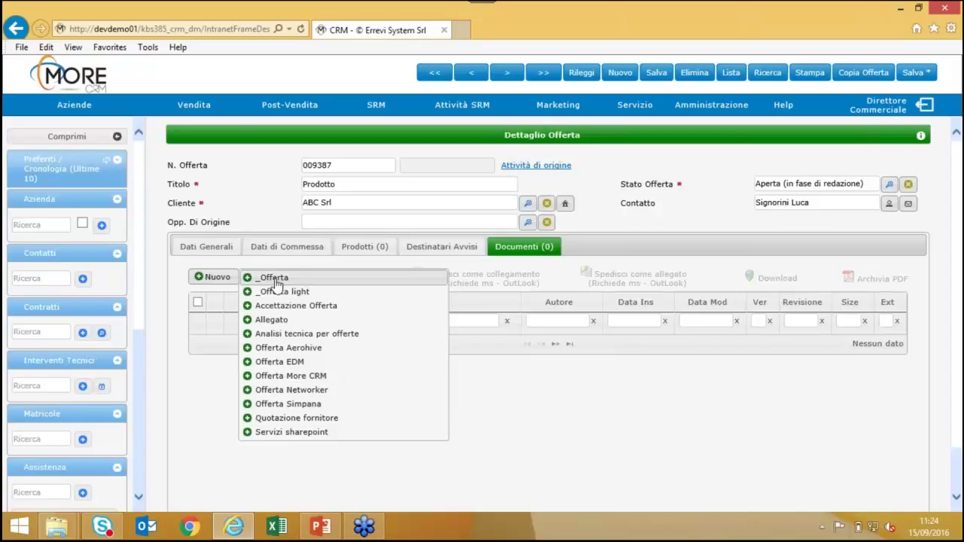
pyautogui.click(277, 280)
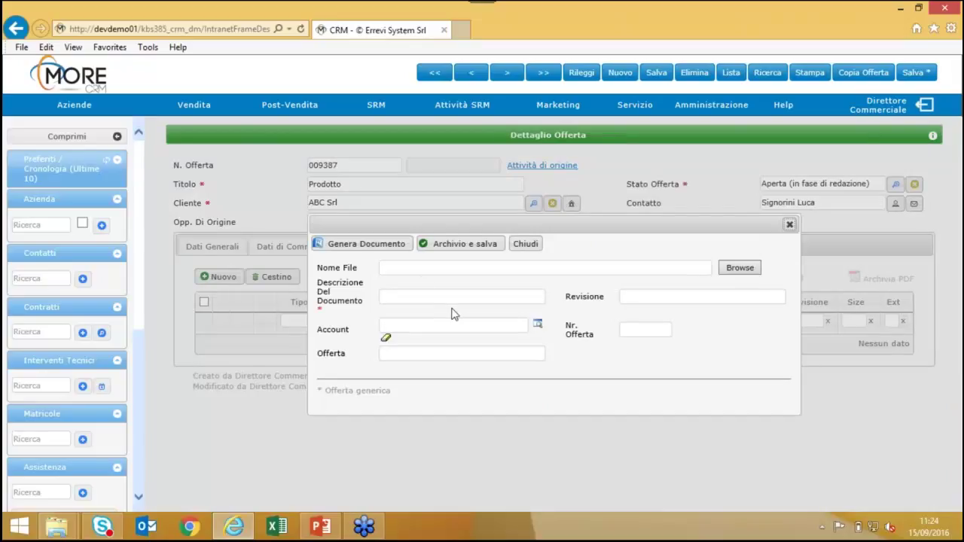
pyautogui.click(367, 245)
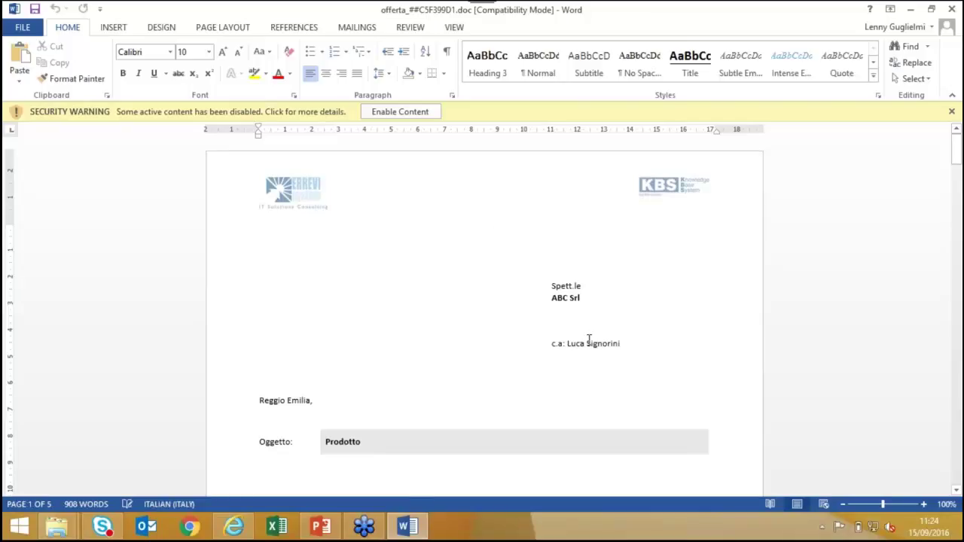
# Review the cover letter and the client and offer data table in the generated Word document, and close it
pyautogui.scroll(-2, 580, 317)
pyautogui.scroll(-2, 338, 329)
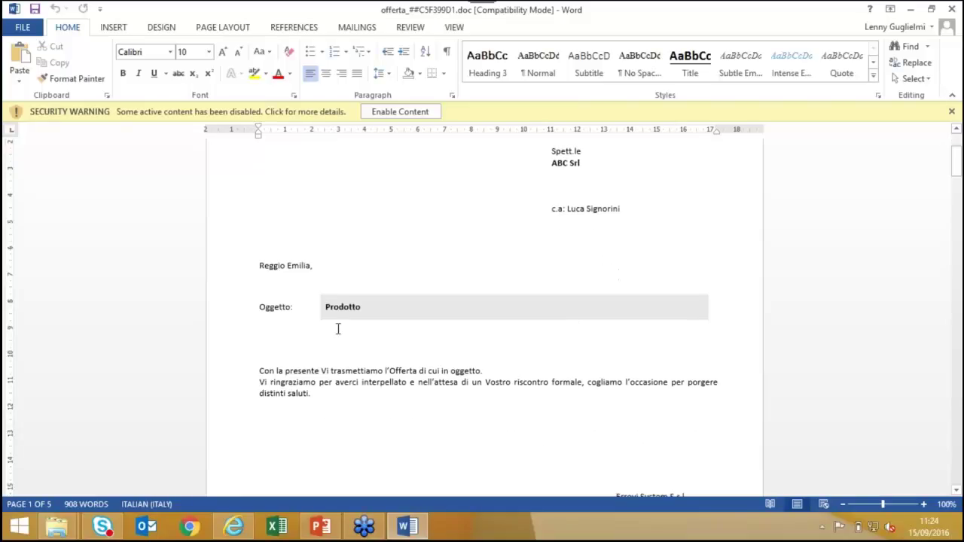
pyautogui.scroll(-6, 406, 275)
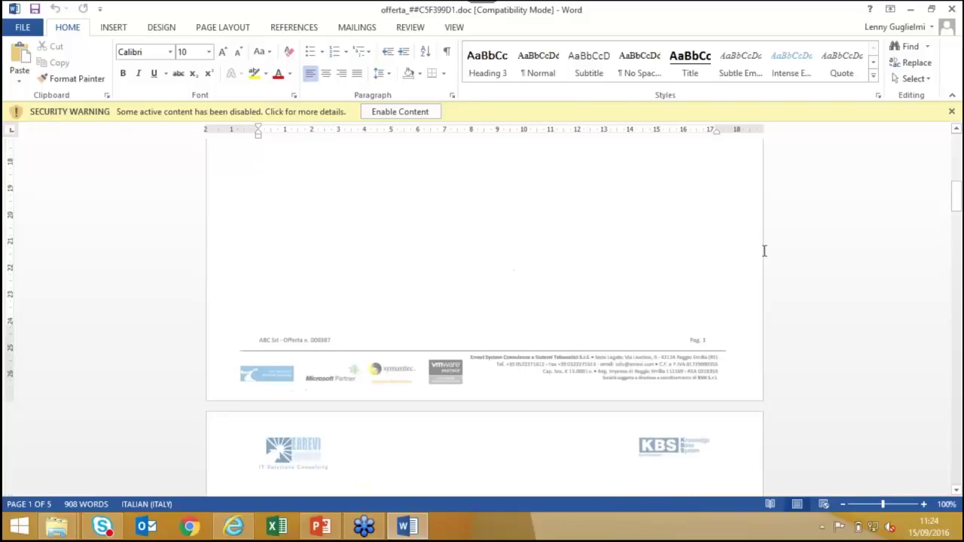
pyautogui.scroll(-3, 764, 251)
pyautogui.scroll(-7, 593, 286)
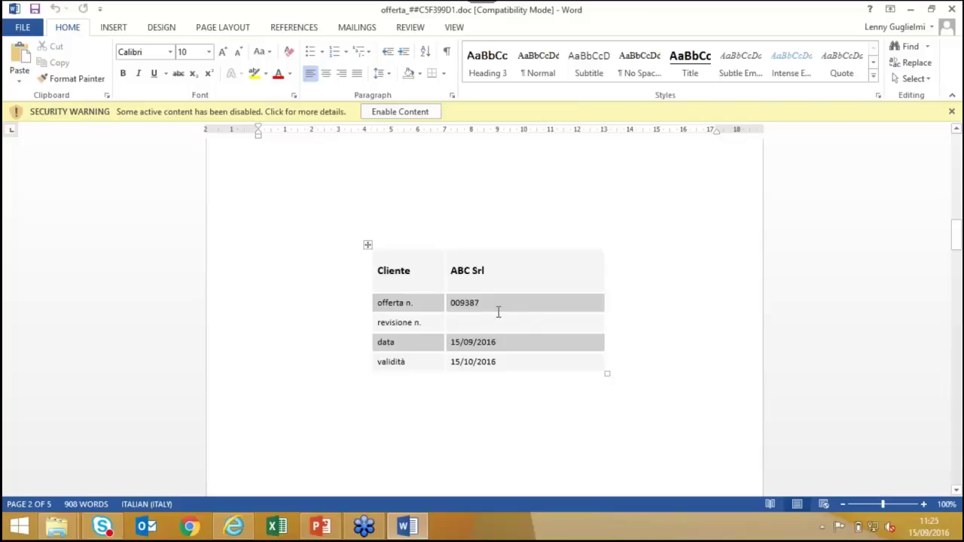
pyautogui.click(951, 9)
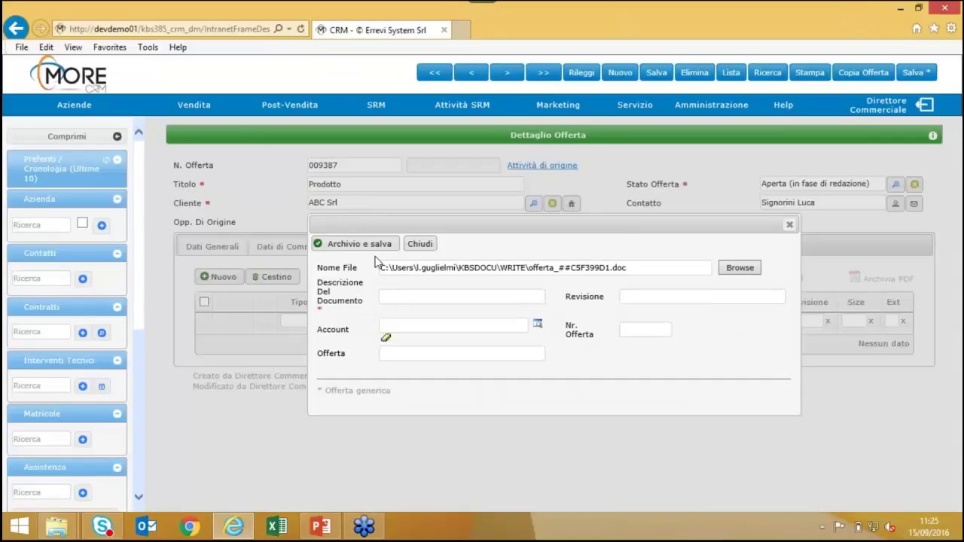
# Describe the generated offer document as Rev and archive it with the offer
pyautogui.click(415, 296)
pyautogui.write('Rev')
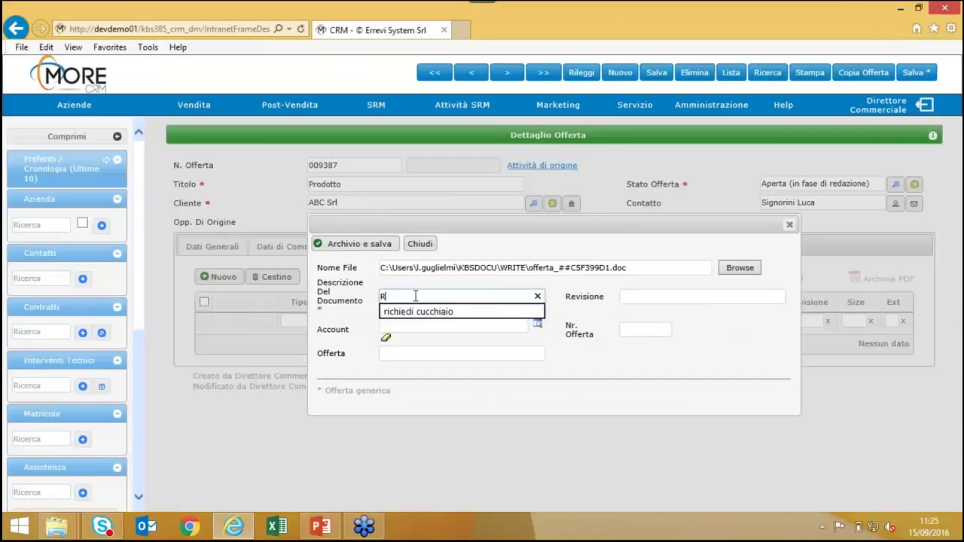
pyautogui.click(377, 246)
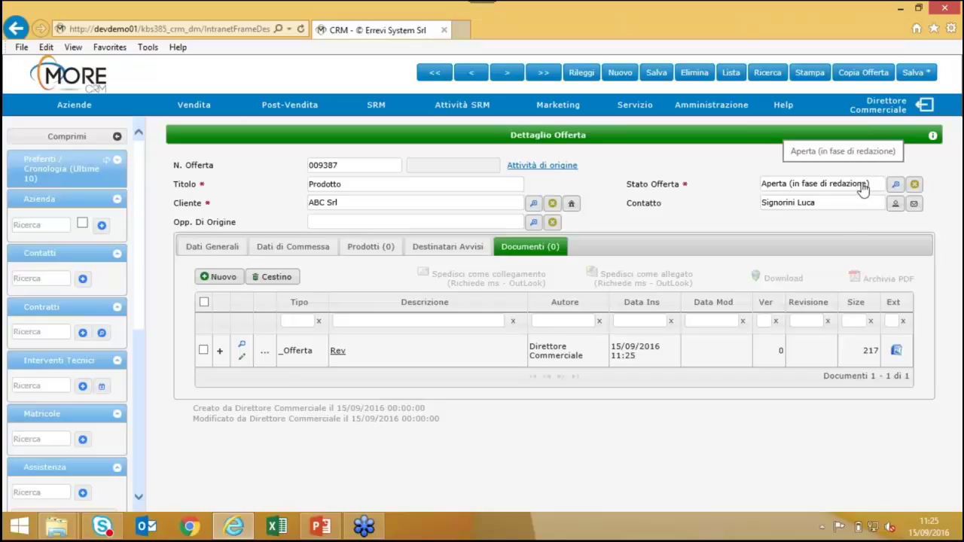
# Open the Rev offer document for editing, and enter 0 as the revision number in the client and offer data table
pyautogui.click(242, 360)
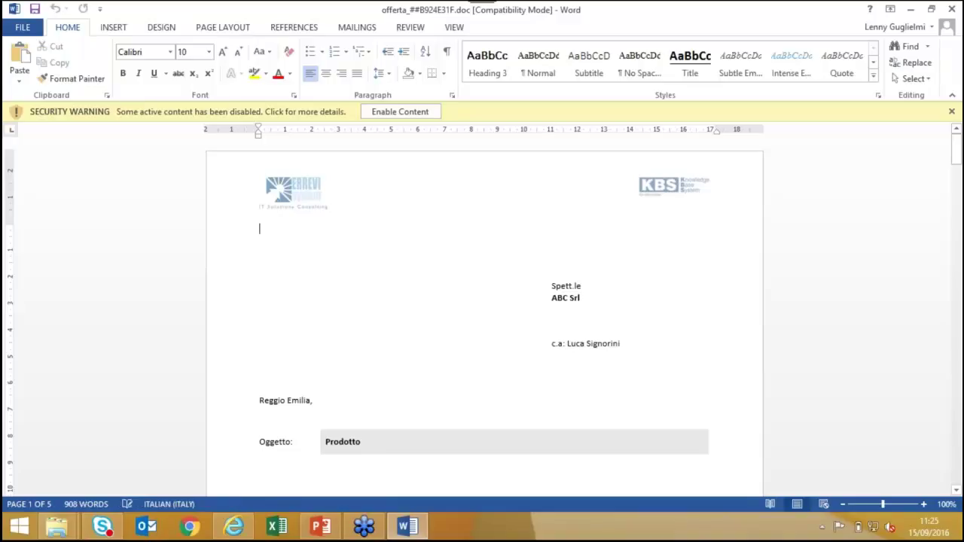
pyautogui.click(422, 112)
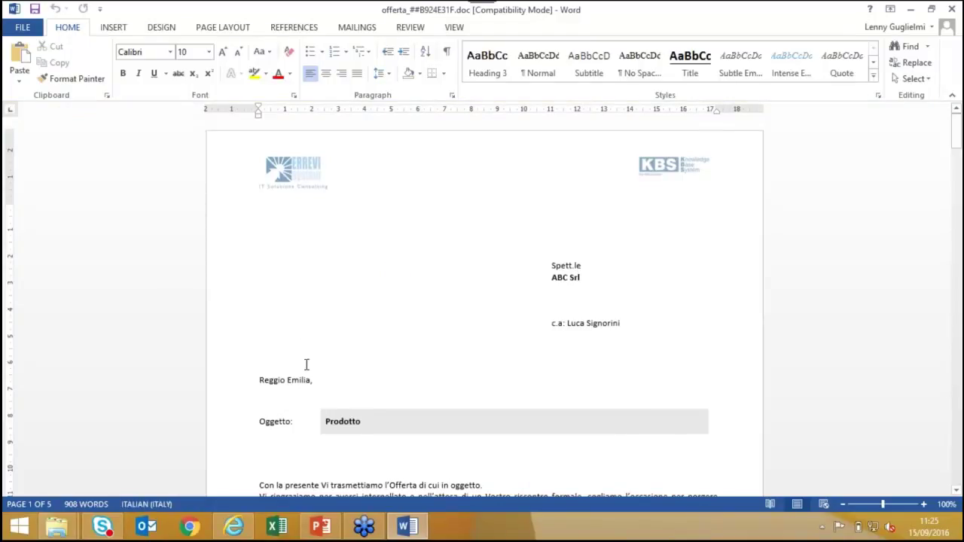
pyautogui.scroll(-15, 370, 358)
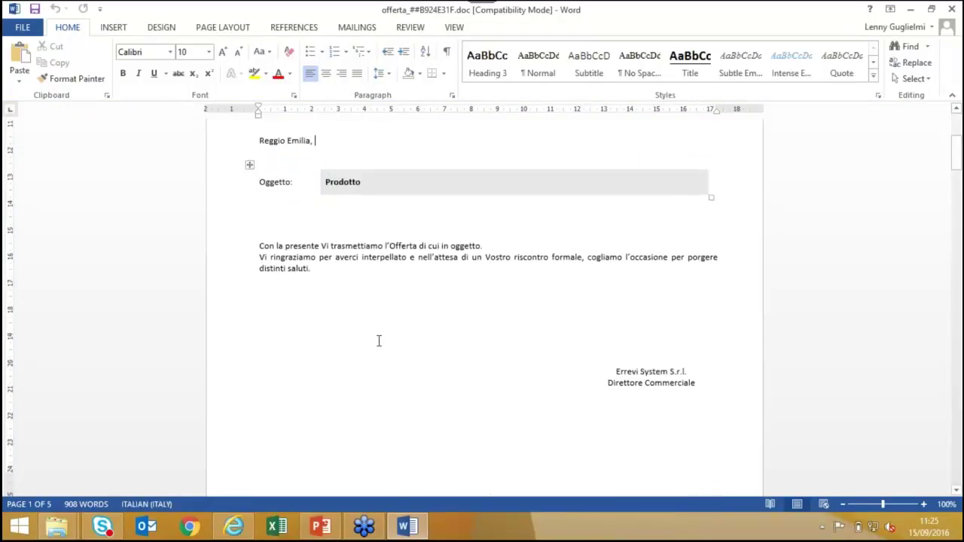
pyautogui.scroll(-5, 395, 335)
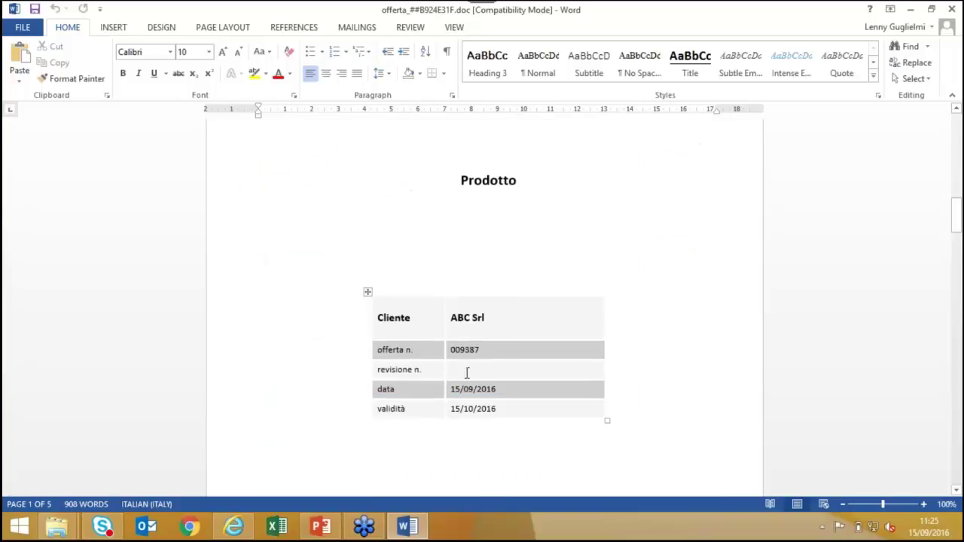
pyautogui.click(469, 370)
pyautogui.write('0')
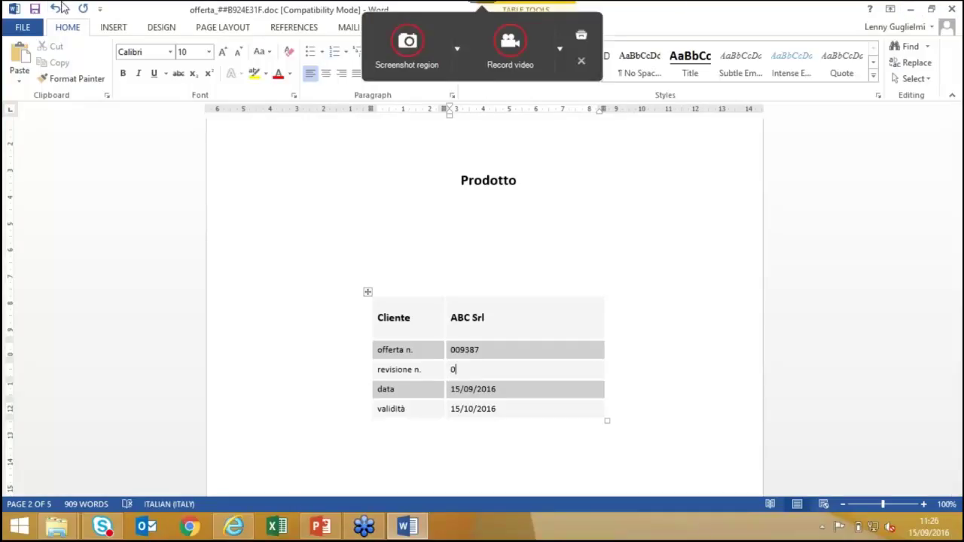
# Save and close the edited Word document, and check it back in to the offer as a new version
pyautogui.click(34, 9)
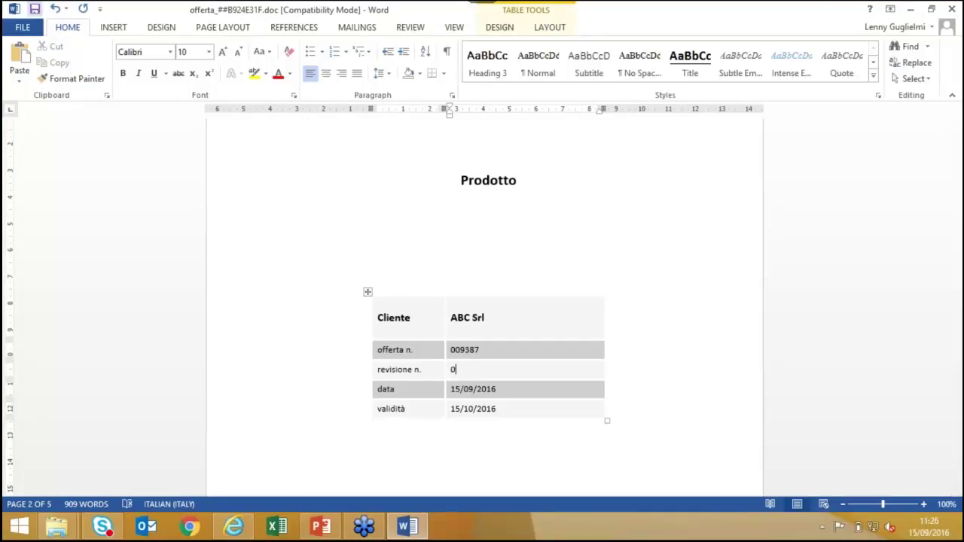
pyautogui.click(952, 9)
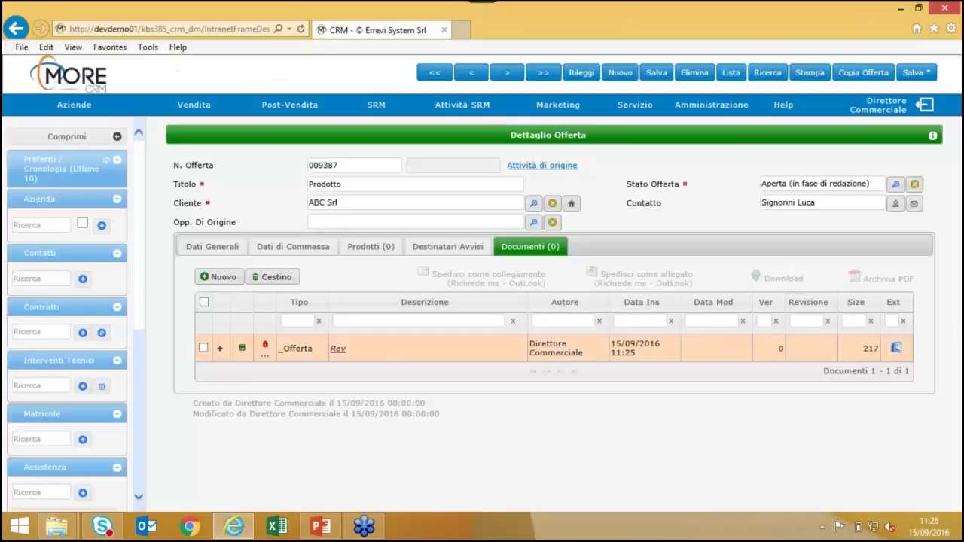
pyautogui.click(242, 350)
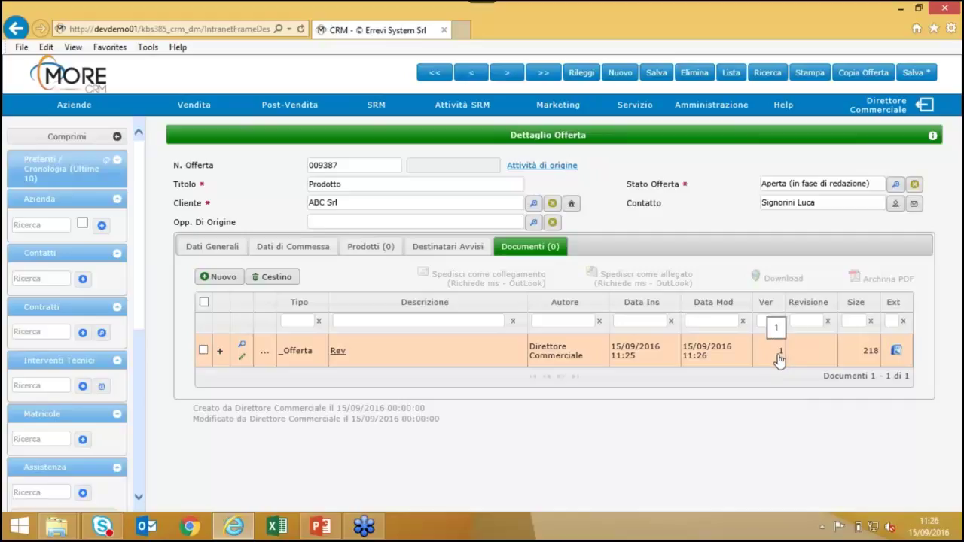
# Open the Rev document for editing again and highlight the contact line of the cover letter in yellow
pyautogui.click(242, 359)
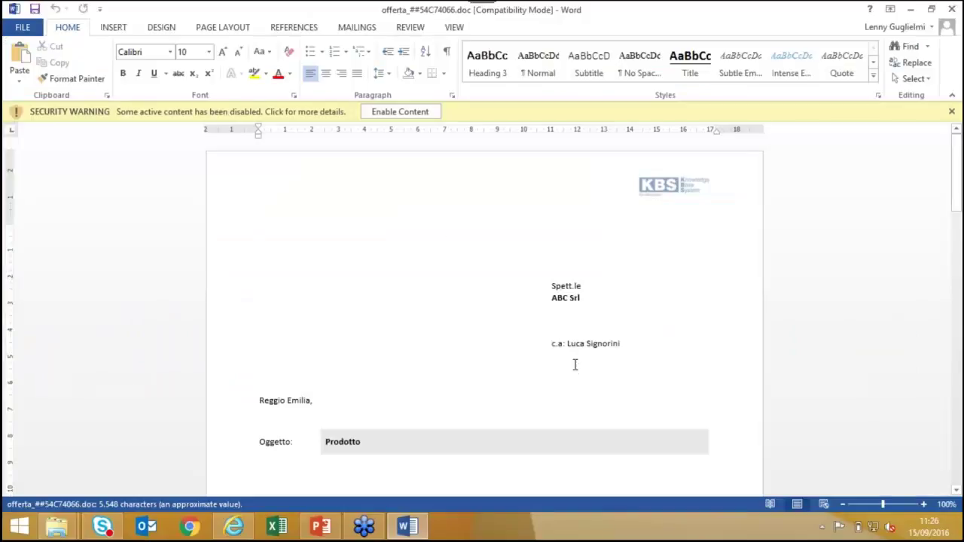
pyautogui.click(554, 352)
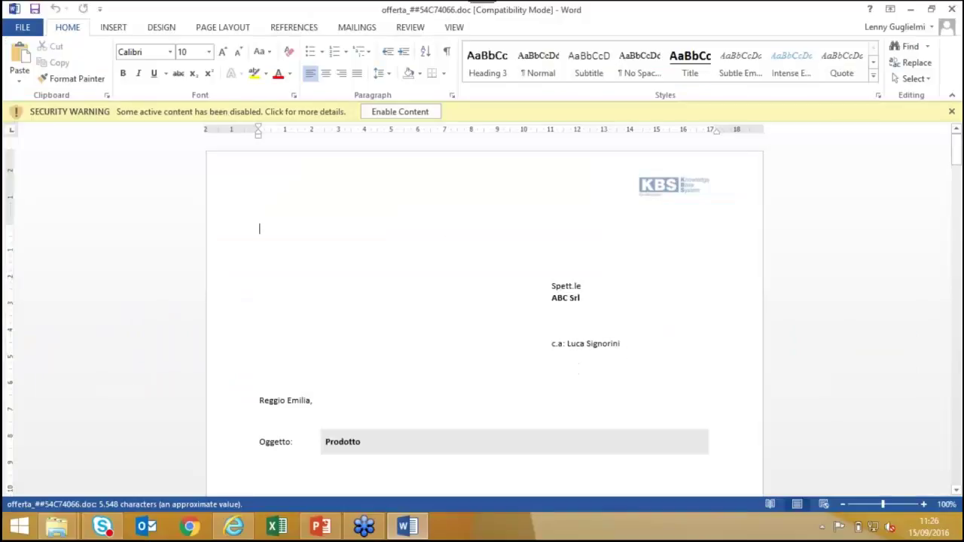
pyautogui.click(254, 74)
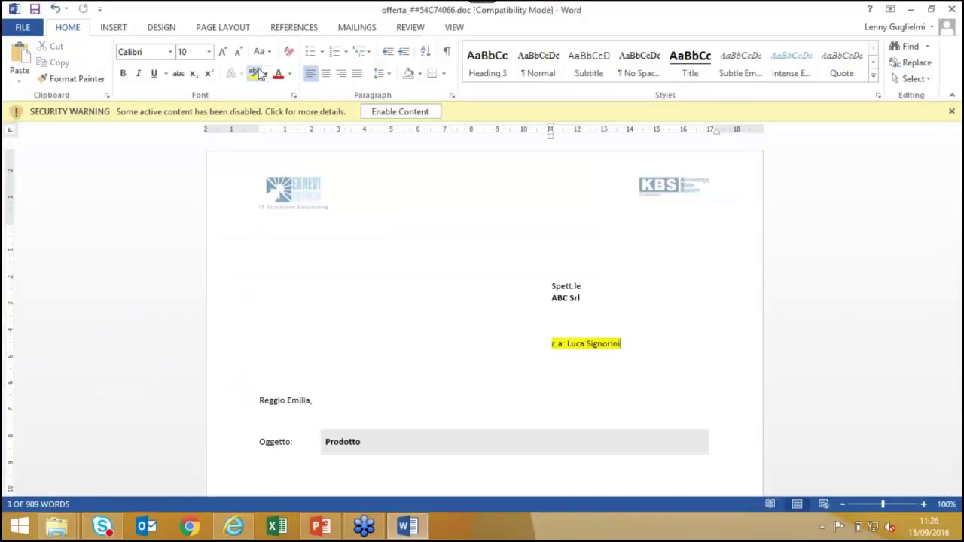
# Save and check in the highlighted Rev document, and review the list of its earlier versions
pyautogui.click(952, 8)
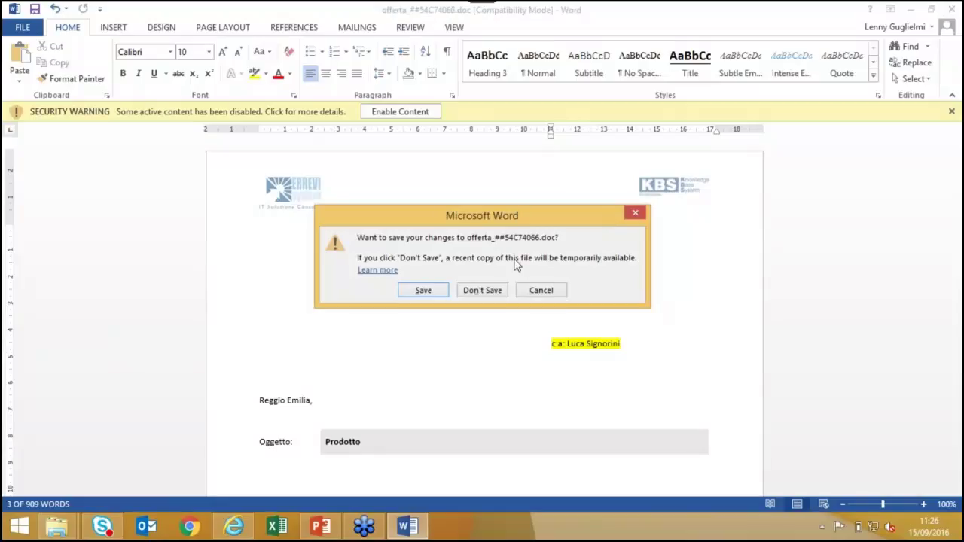
pyautogui.click(425, 292)
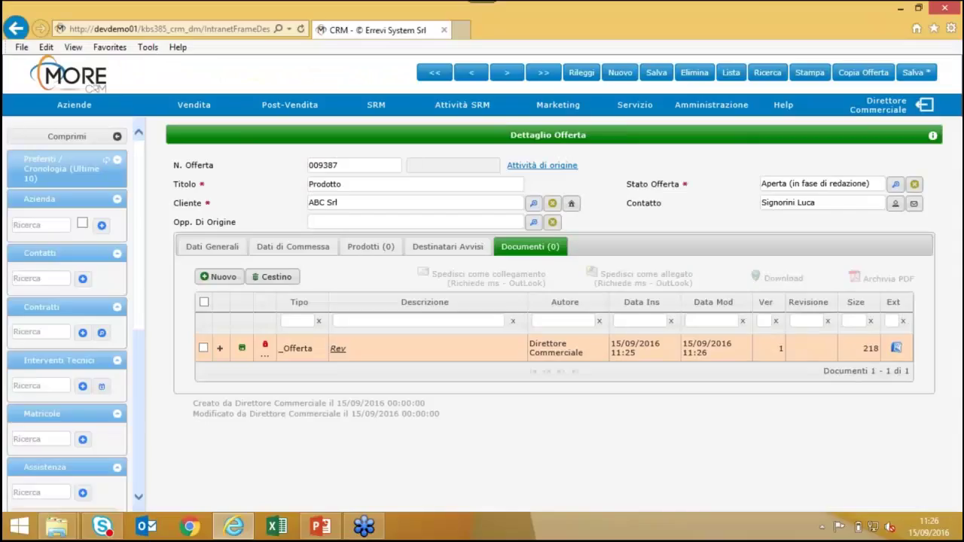
pyautogui.click(242, 349)
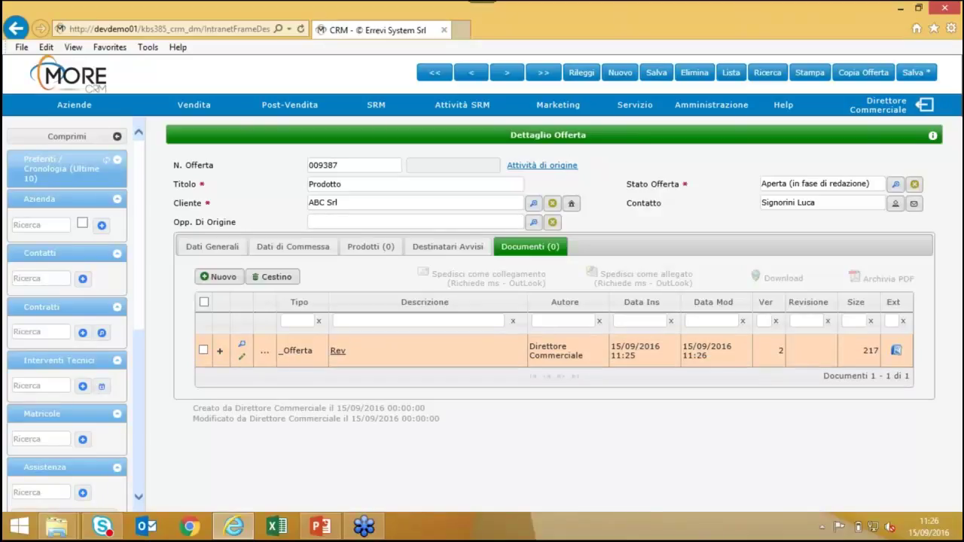
pyautogui.click(220, 352)
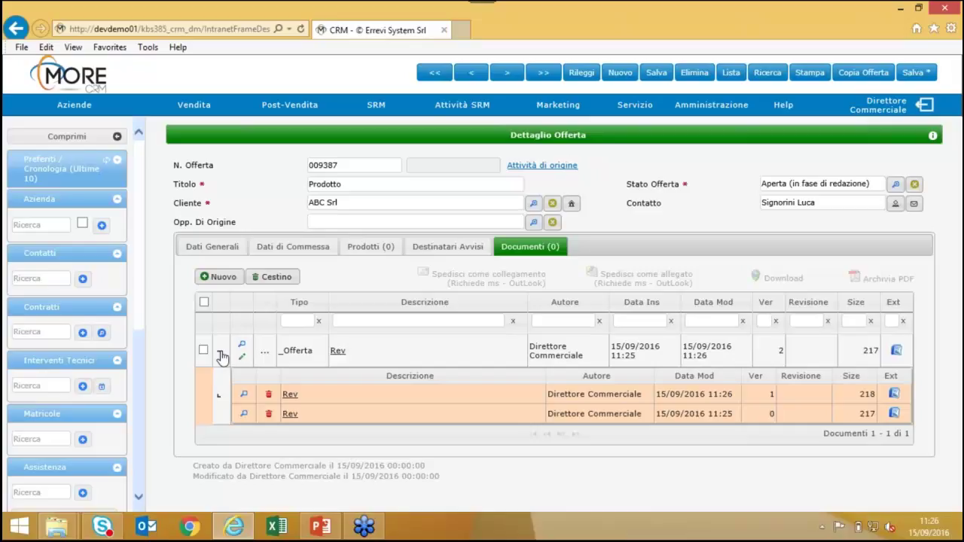
pyautogui.click(221, 354)
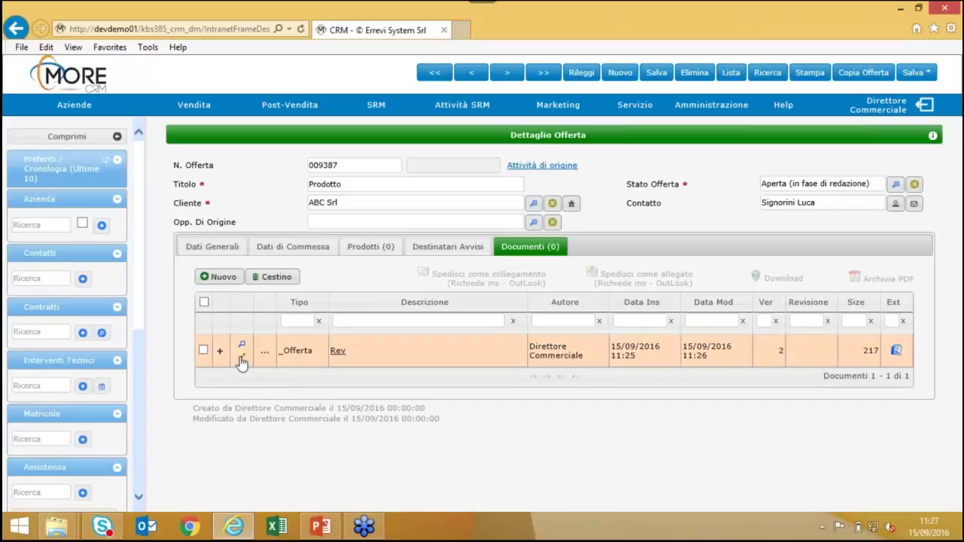
# Open the Rev document for editing, enable its content and delete all of its body text
pyautogui.click(242, 357)
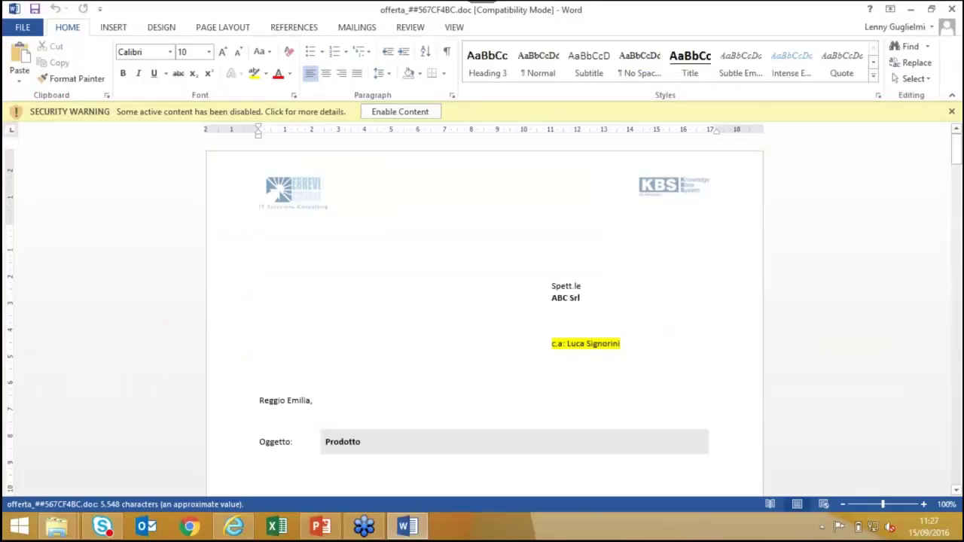
pyautogui.click(391, 112)
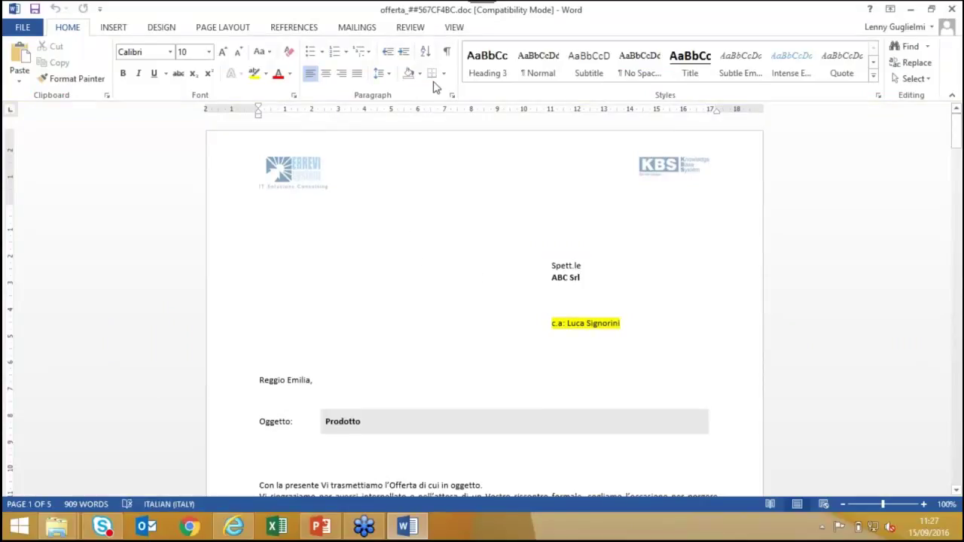
pyautogui.click(453, 29)
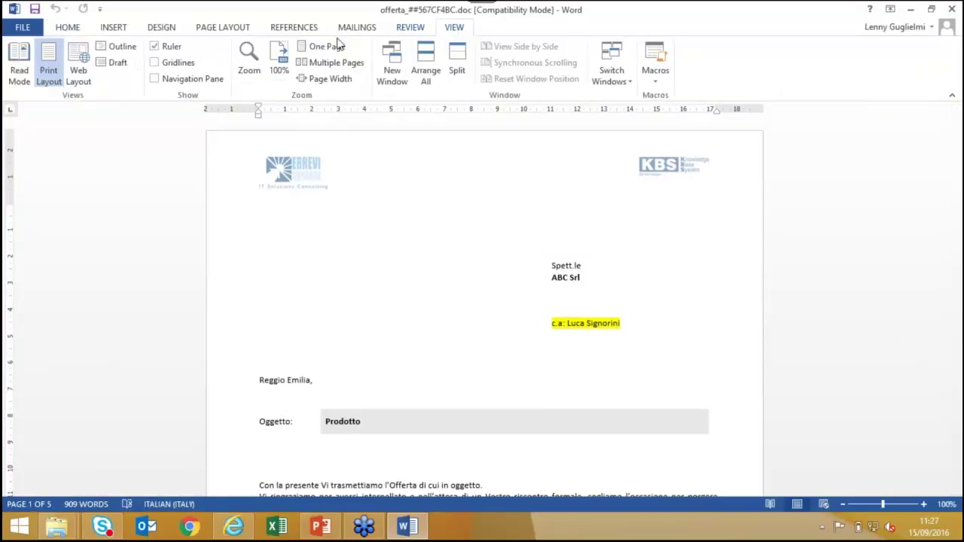
pyautogui.click(68, 33)
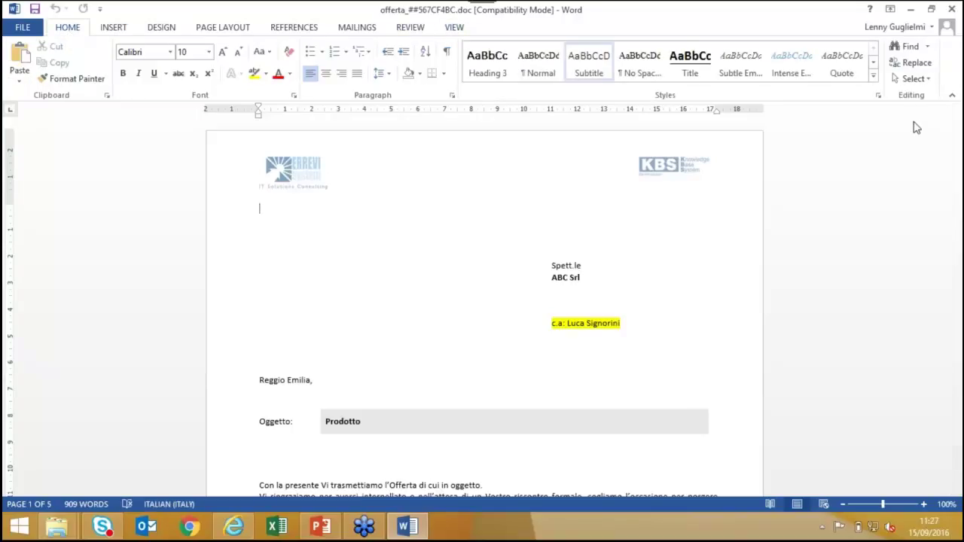
pyautogui.click(910, 78)
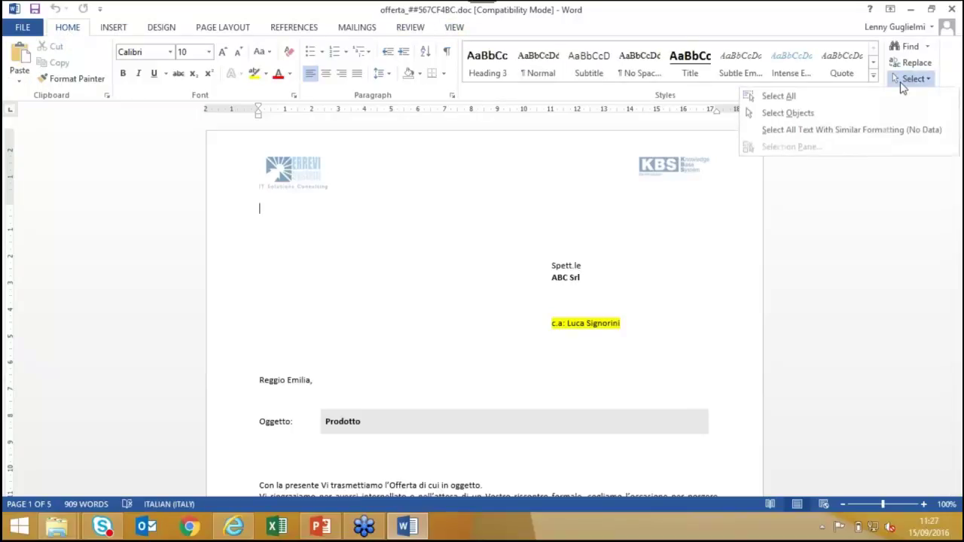
pyautogui.click(794, 97)
pyautogui.press('Delete')
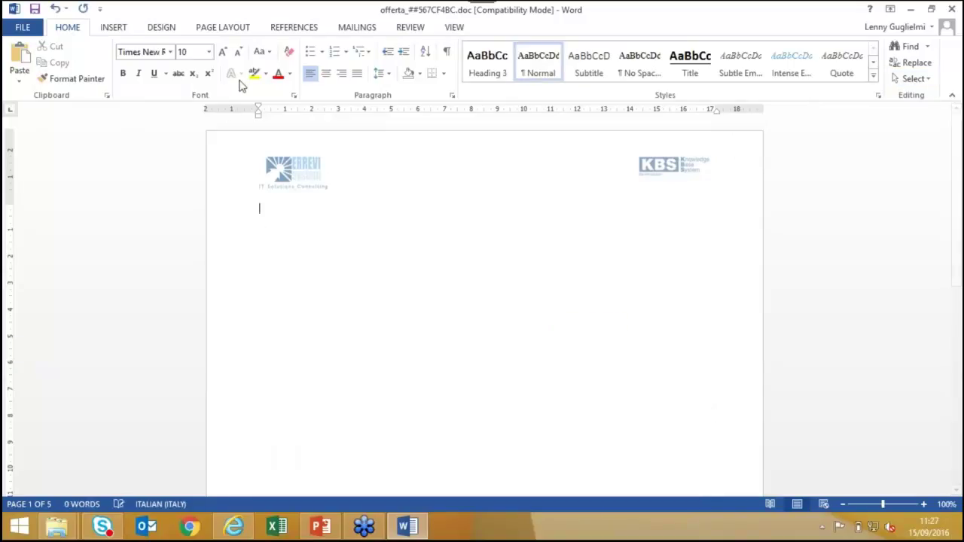
# Write "VIRUS !!!" in the emptied document and format the text in red at size 28
pyautogui.write('VIRUS')
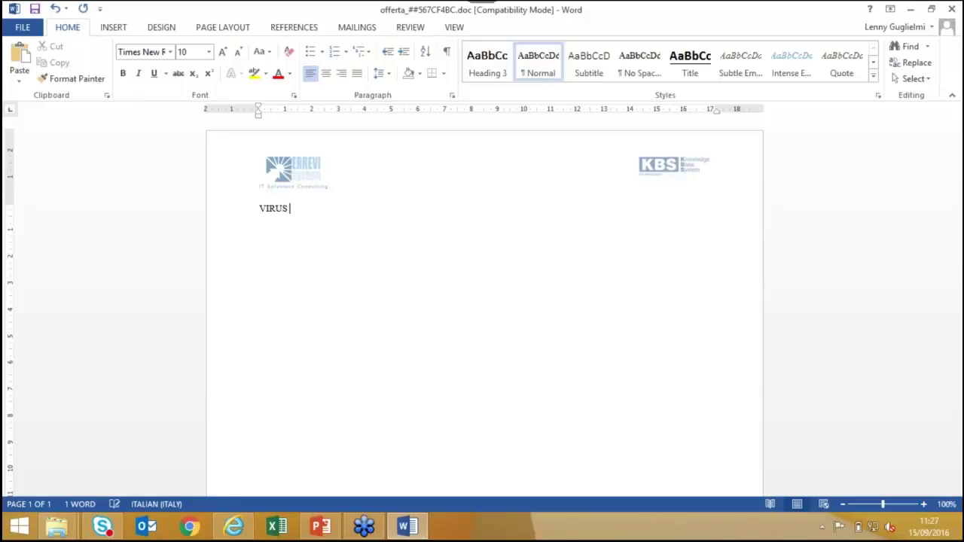
pyautogui.write('!!!')
pyautogui.hotkey('ctrl', 'a')
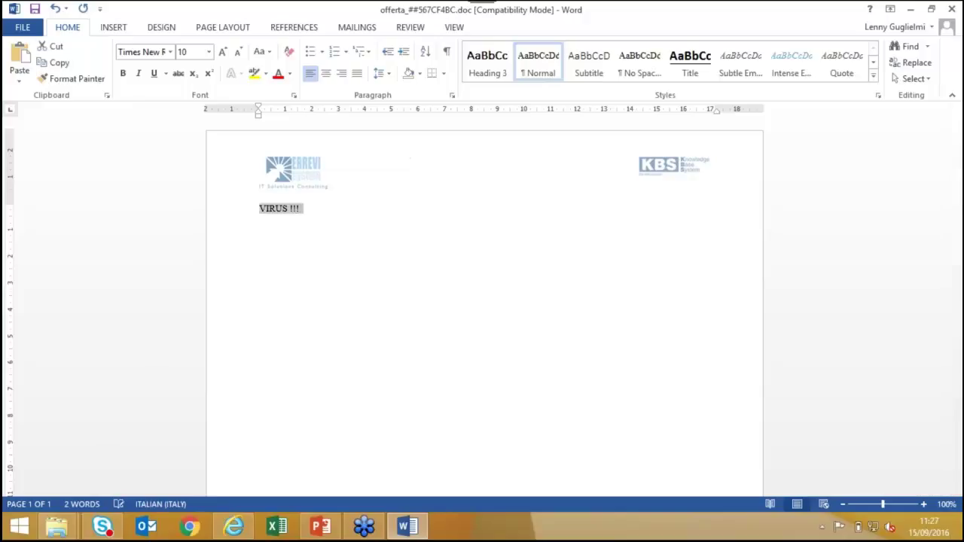
pyautogui.click(278, 73)
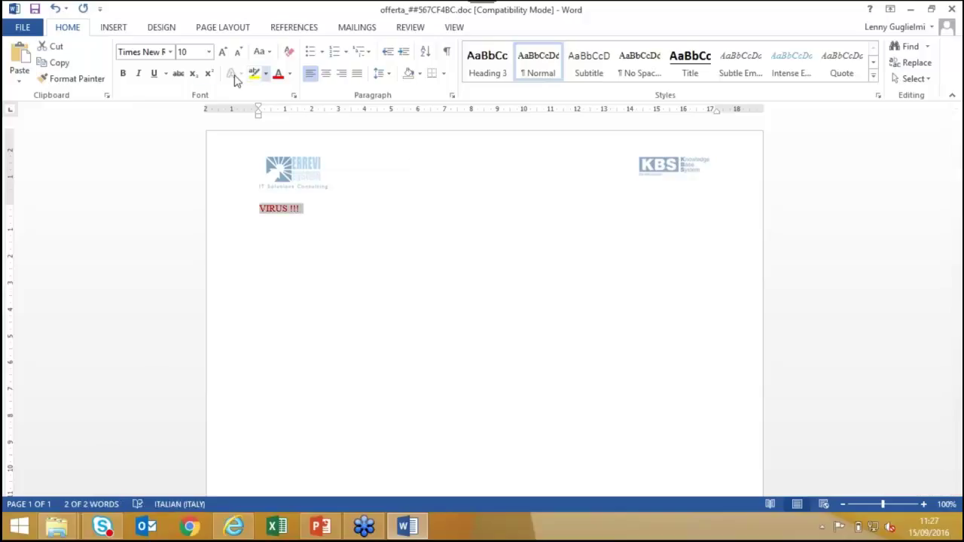
pyautogui.click(209, 52)
pyautogui.click(187, 224)
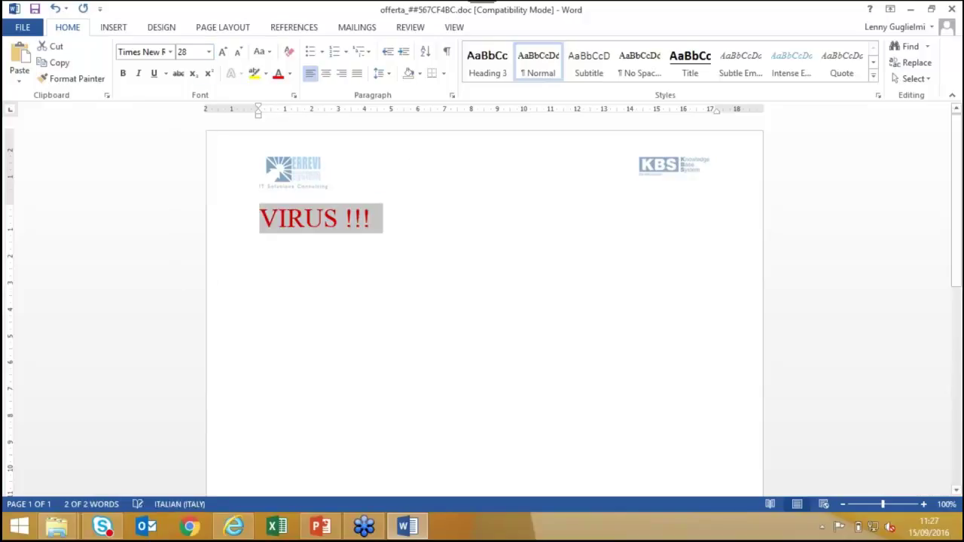
pyautogui.click(477, 289)
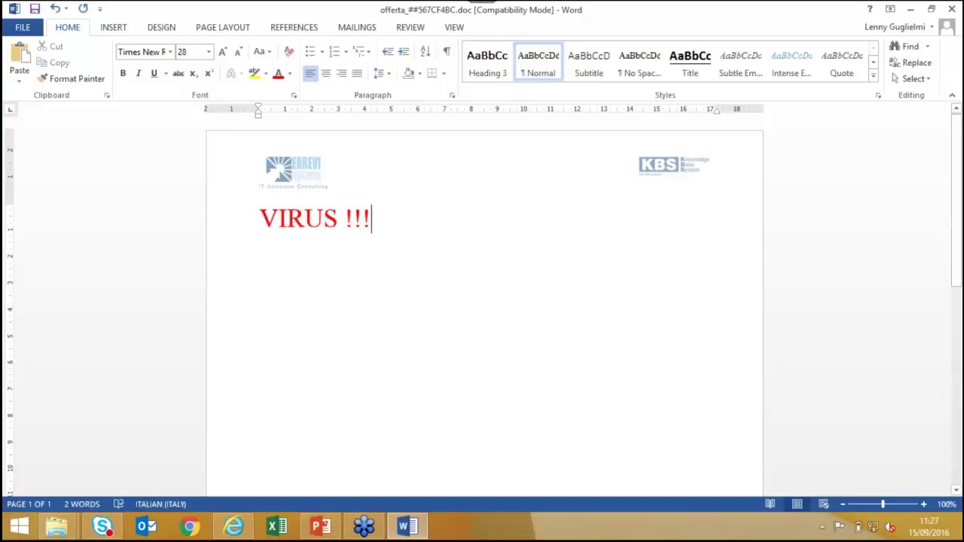
# Close the overwritten document with its changes saved, and check it in as a new version of Rev
pyautogui.click(954, 10)
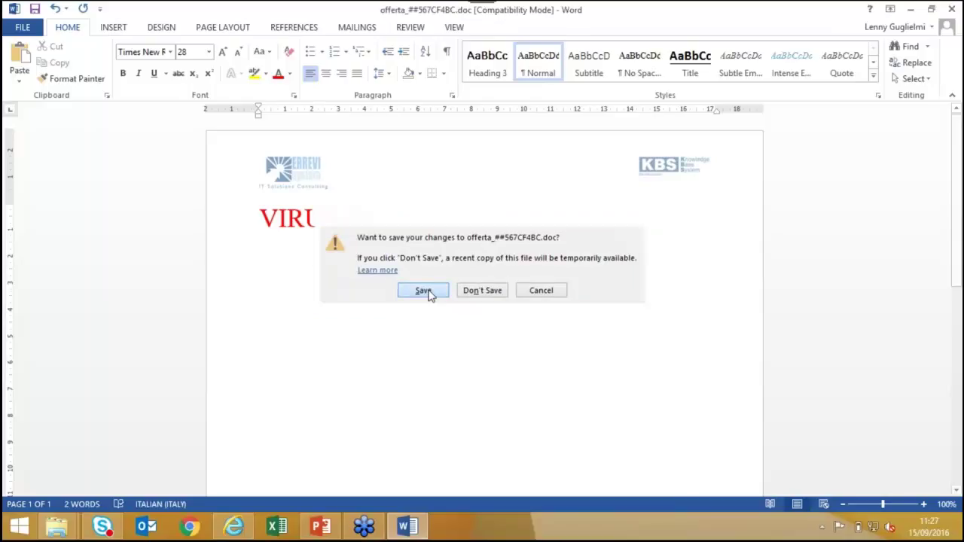
pyautogui.click(423, 291)
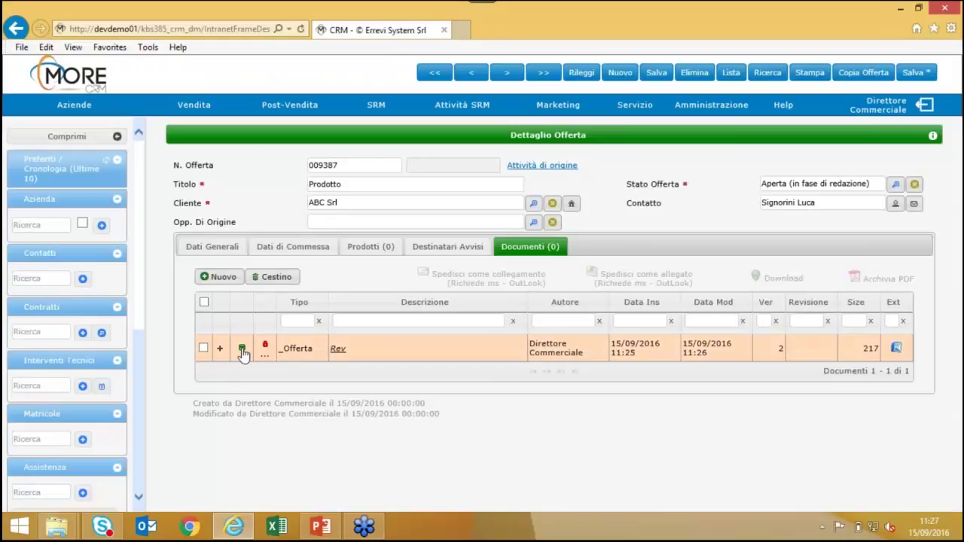
pyautogui.click(242, 351)
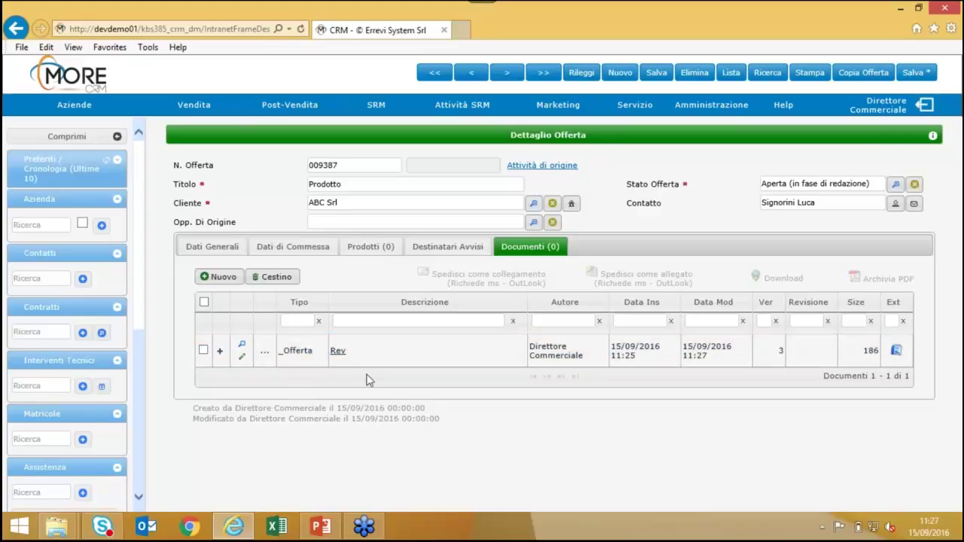
# Review the list of Rev's earlier versions and view the content of the current version in read-only mode
pyautogui.click(220, 351)
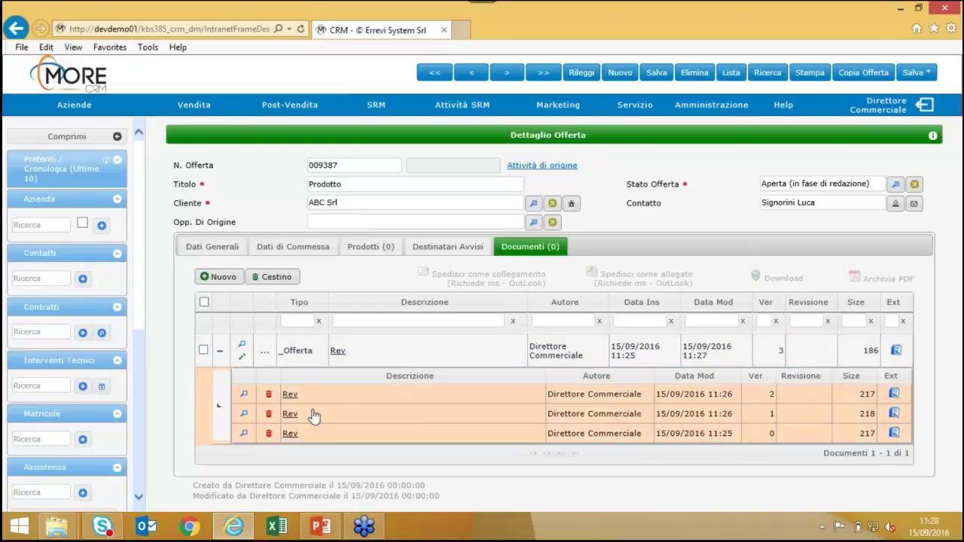
pyautogui.click(220, 352)
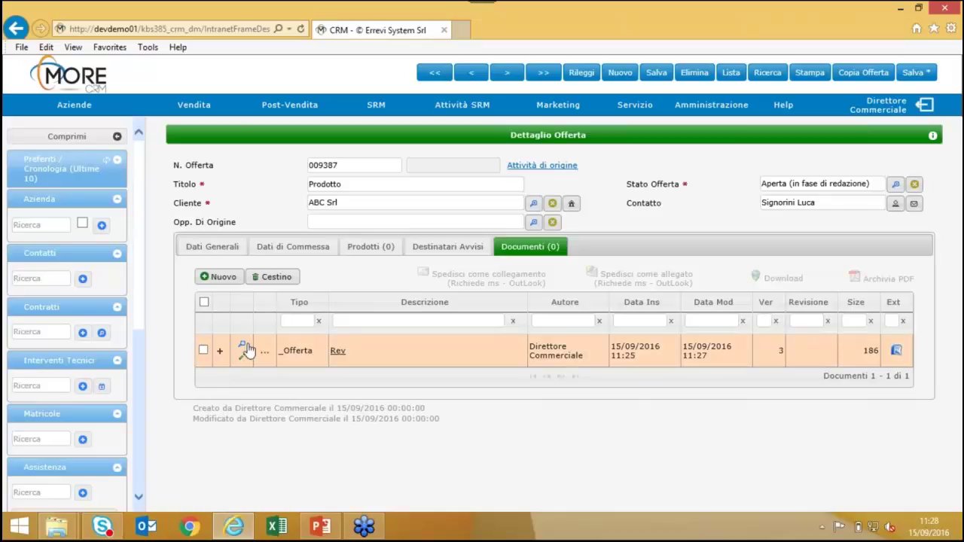
pyautogui.click(243, 345)
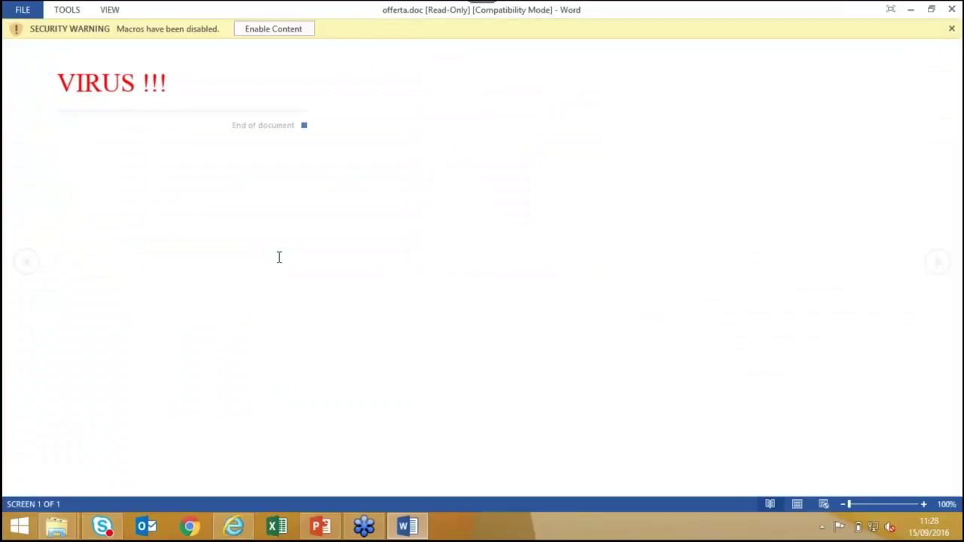
pyautogui.click(951, 9)
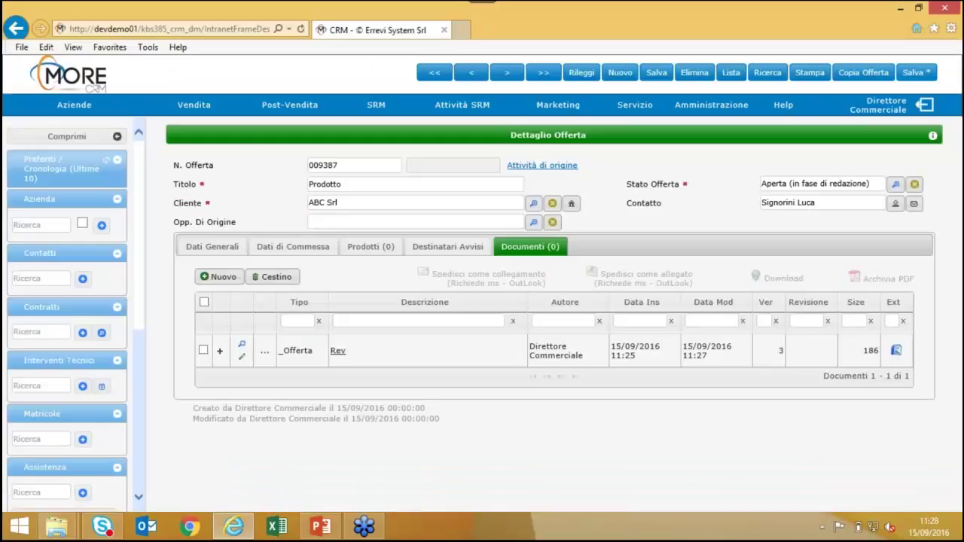
pyautogui.click(220, 352)
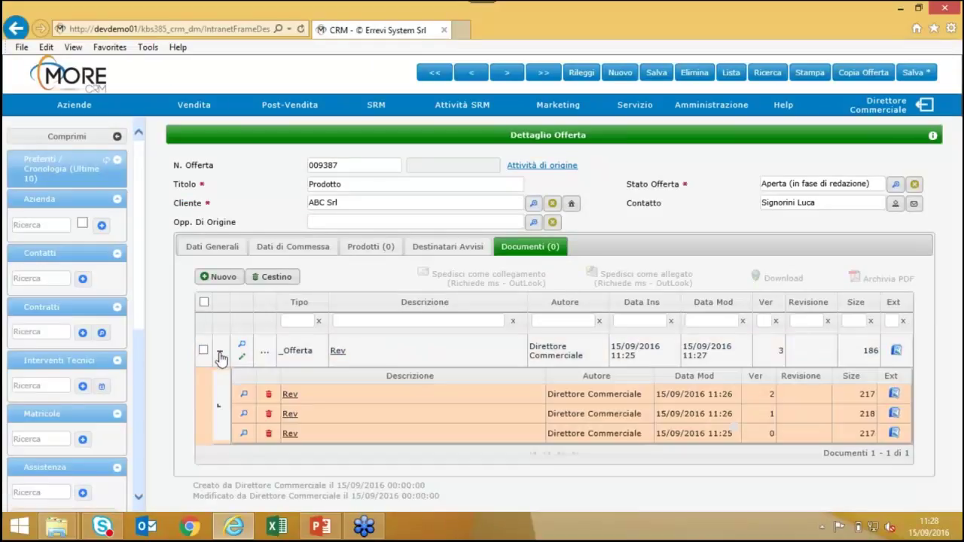
# View the content of Rev's earlier version 2 in read-only mode and close it
pyautogui.click(244, 397)
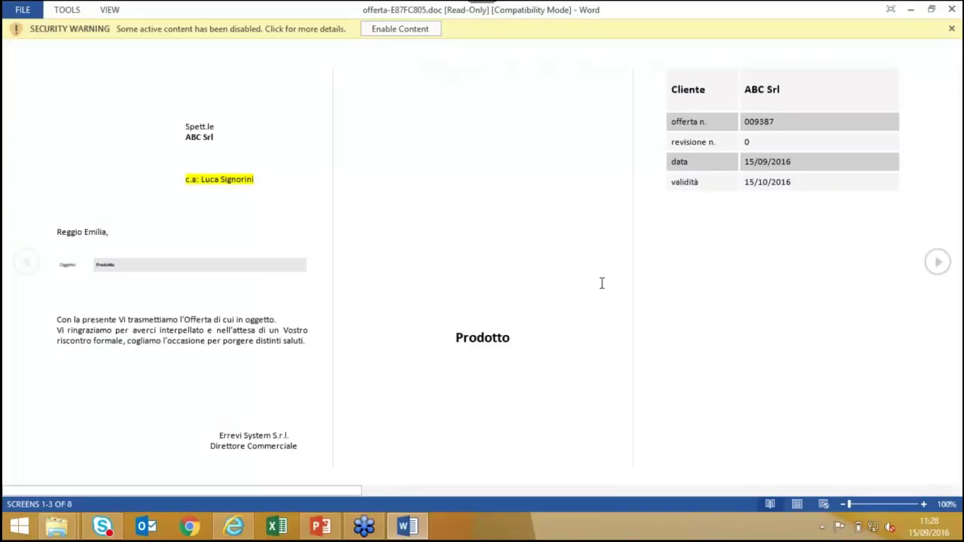
pyautogui.click(952, 9)
# Return to the offer's general data, set its status to Inviata and save the offer
pyautogui.click(212, 247)
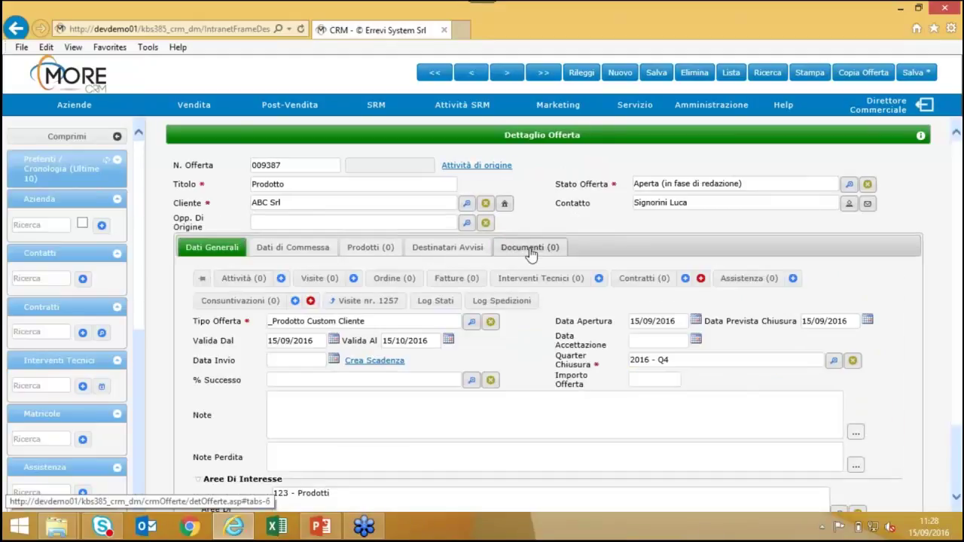
pyautogui.doubleClick(683, 184)
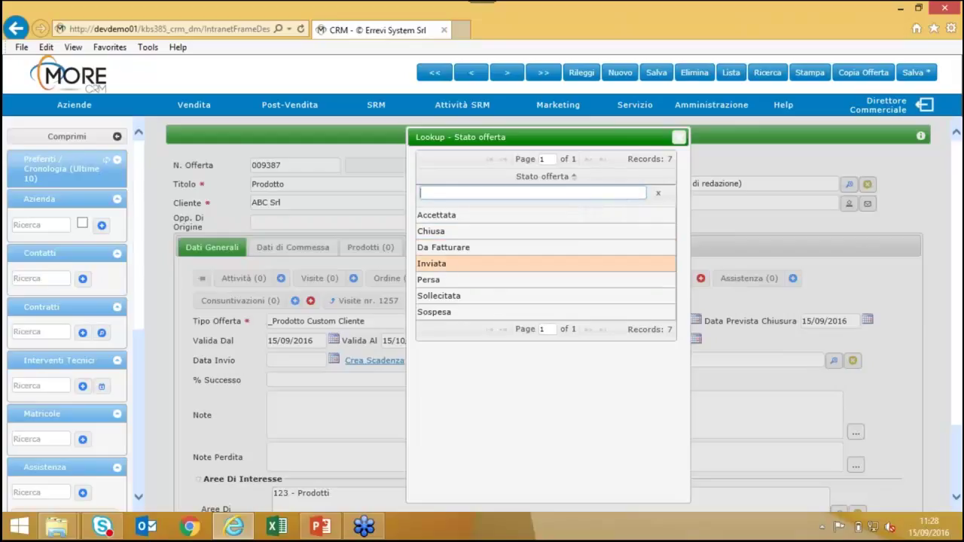
pyautogui.click(448, 265)
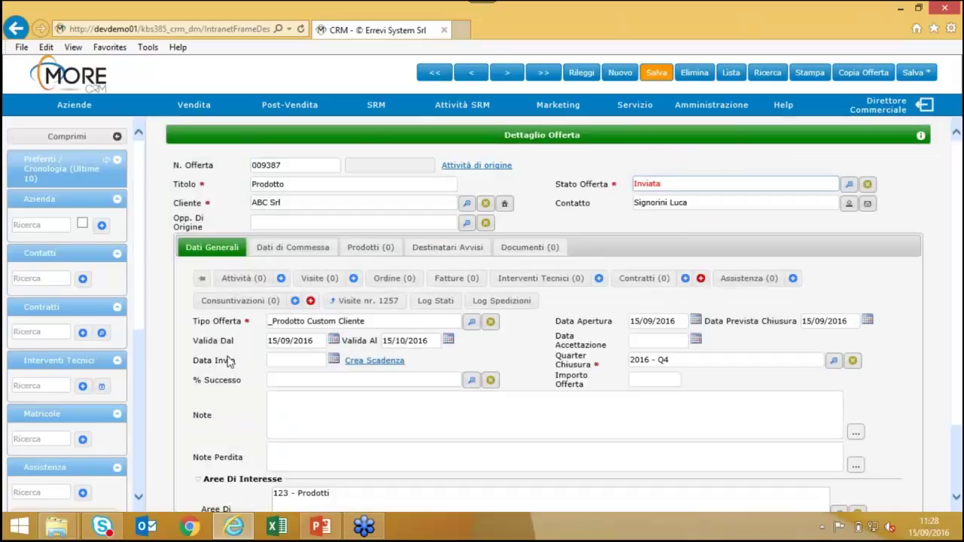
pyautogui.click(657, 73)
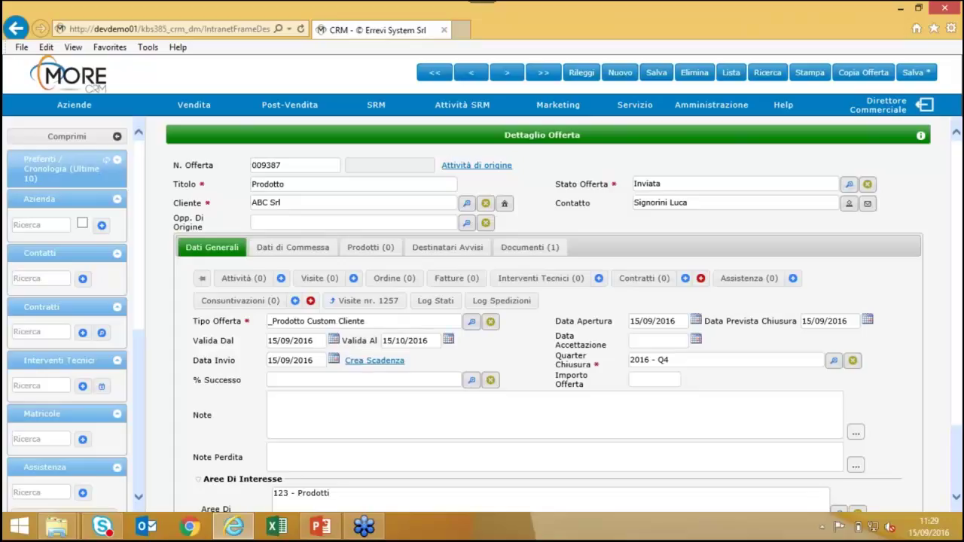
# Set the offer's status to Accettata and save the offer
pyautogui.click(658, 187)
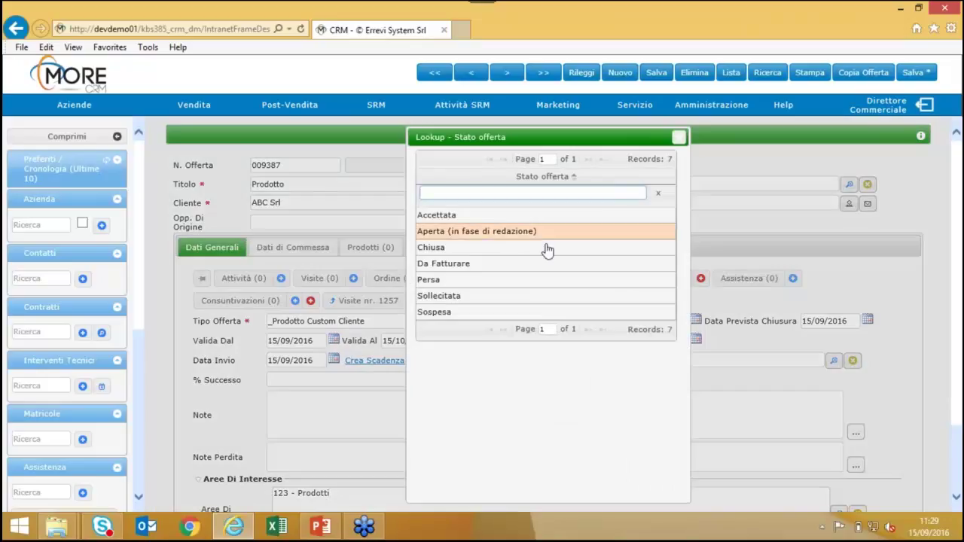
pyautogui.click(442, 218)
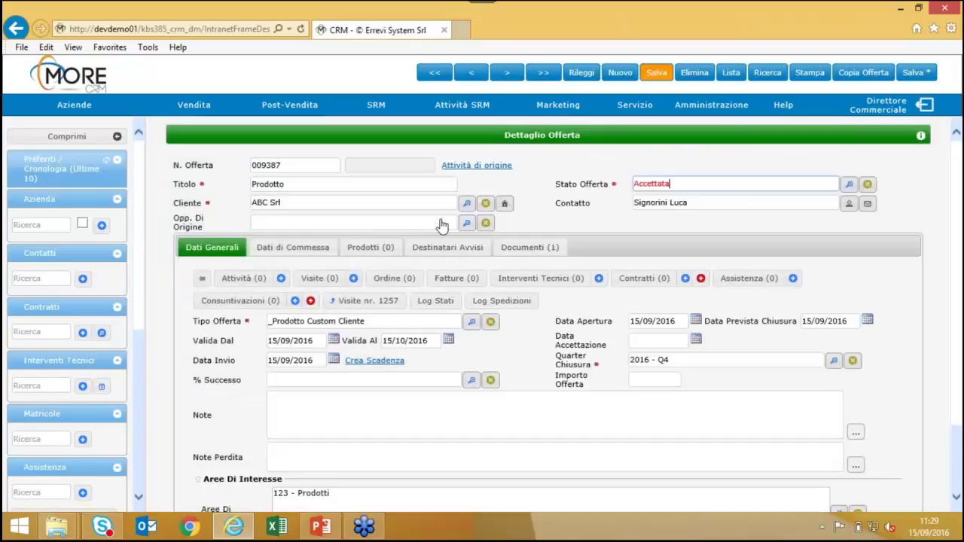
pyautogui.click(656, 71)
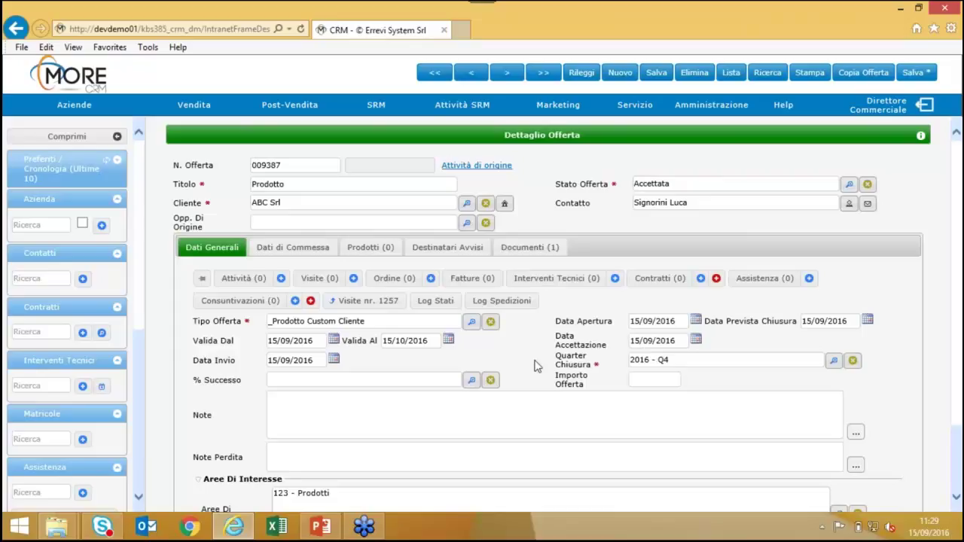
# Switch to Outlook and open the offer acceptance e-mail from Ordini with the offerta.pdf attachment in its own window
pyautogui.click(145, 528)
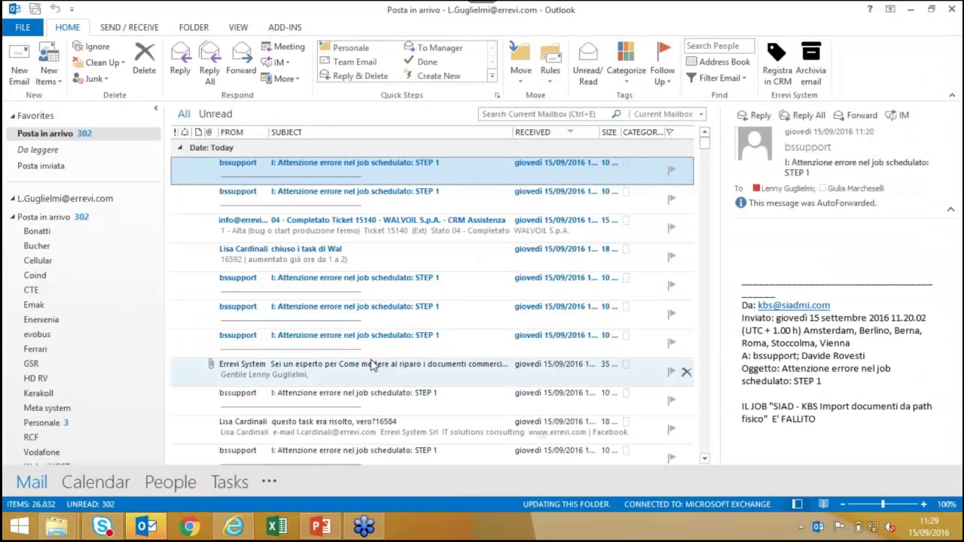
pyautogui.scroll(-2, 354, 352)
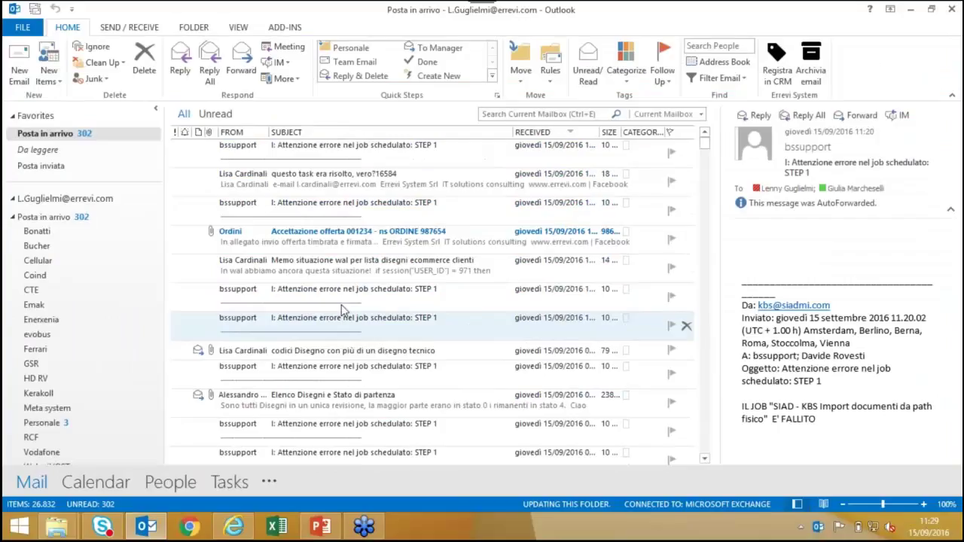
pyautogui.click(308, 241)
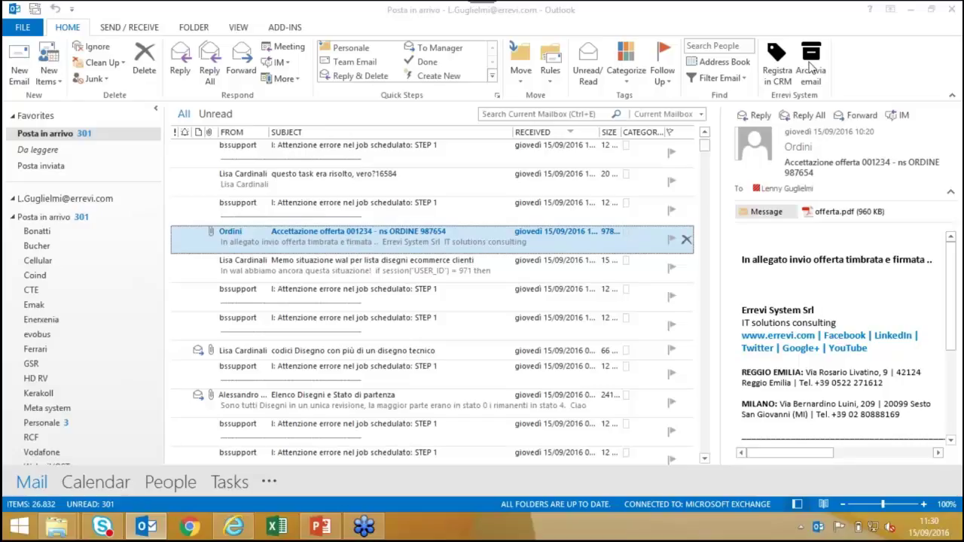
pyautogui.doubleClick(364, 238)
pyautogui.click(173, 31)
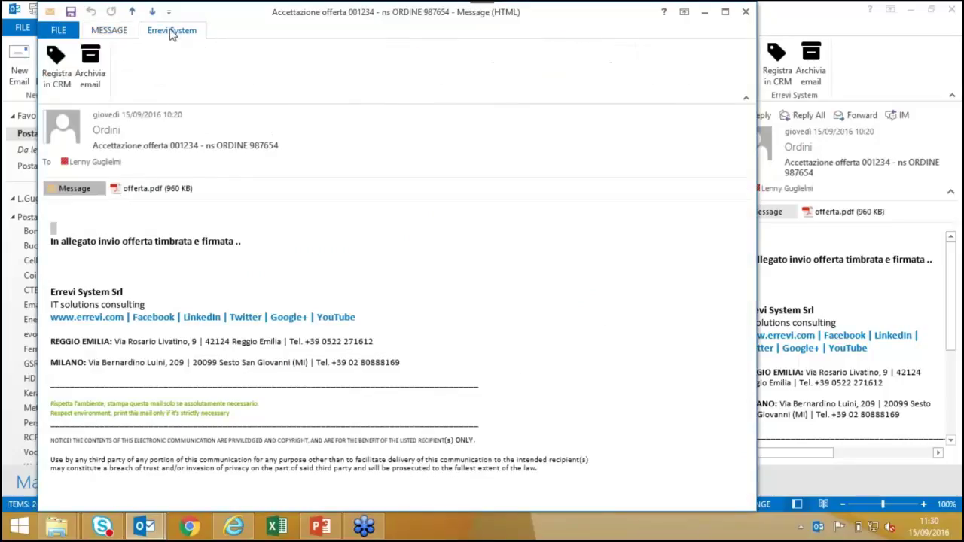
# Start archiving the e-mail in the Offerta module with document type Accettazione Offerta
pyautogui.click(90, 78)
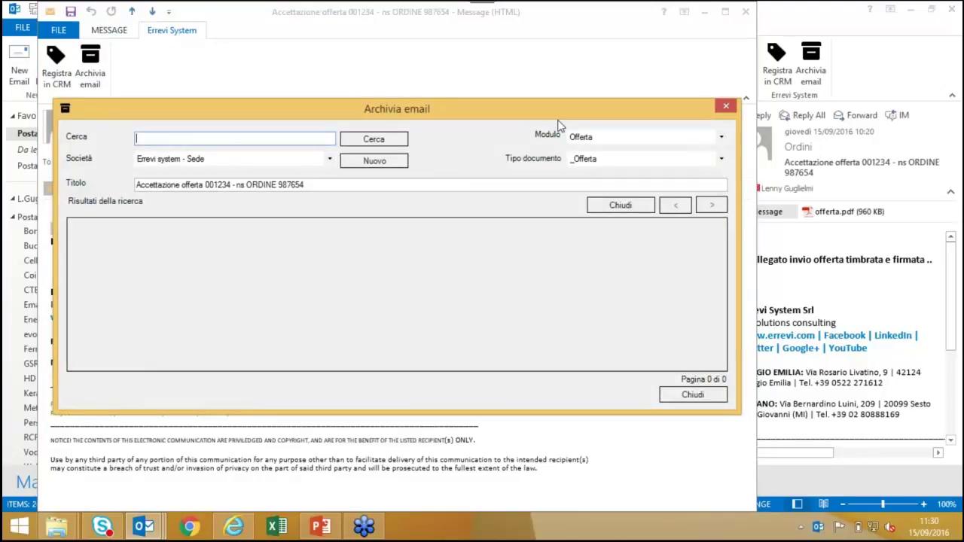
pyautogui.click(603, 138)
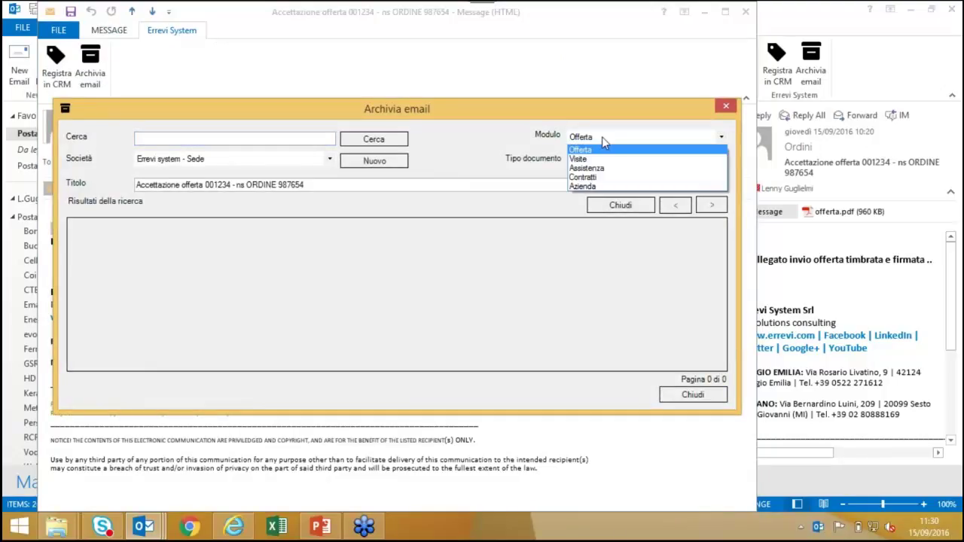
pyautogui.click(602, 137)
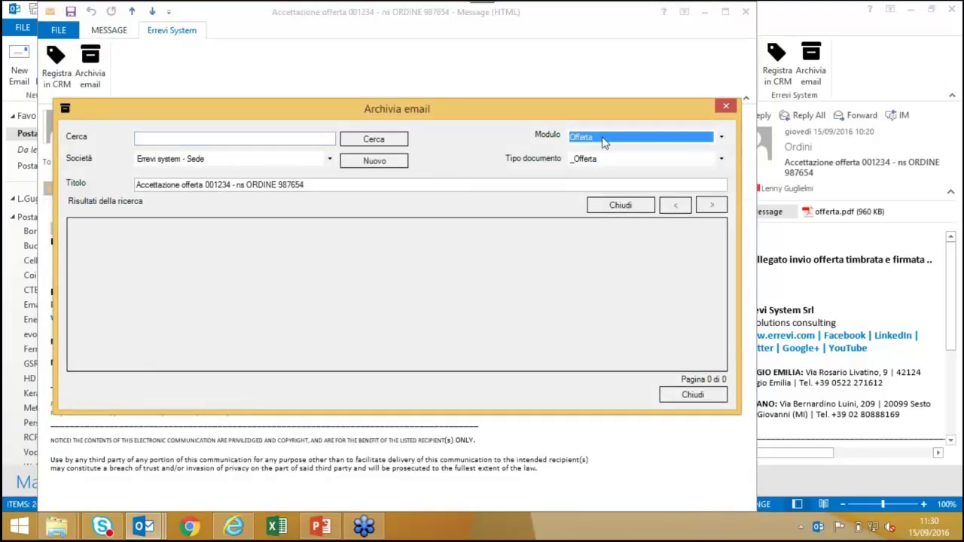
pyautogui.click(595, 158)
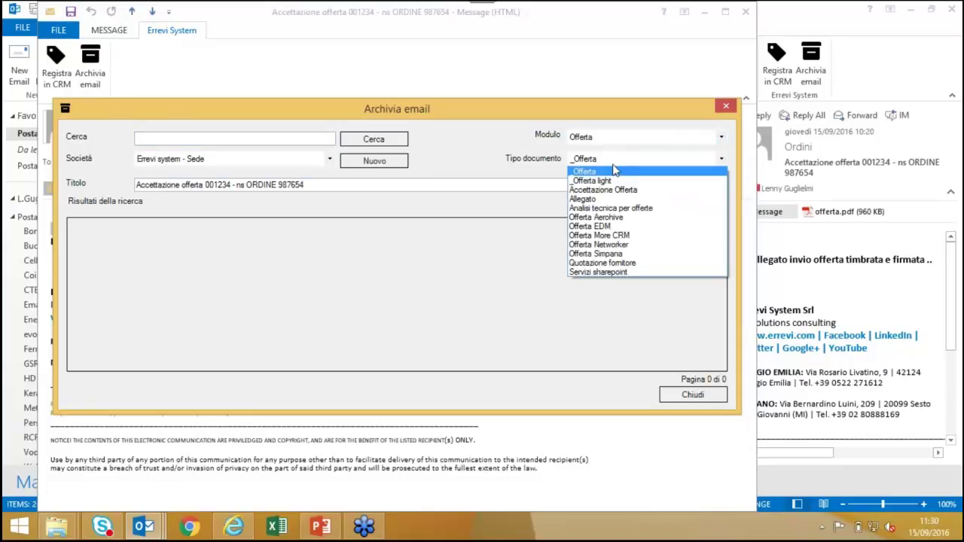
pyautogui.click(617, 191)
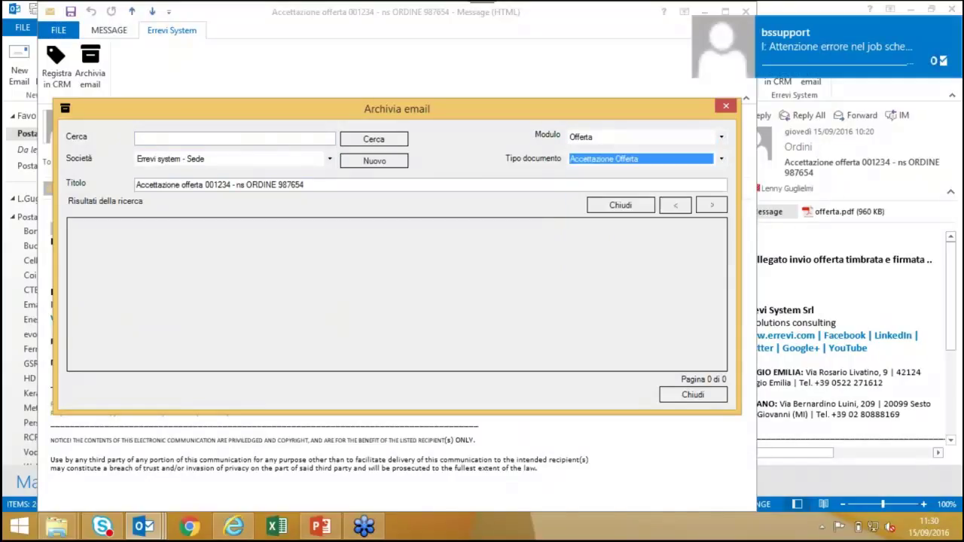
# Search the offers for 9378 as the archiving target
pyautogui.click(277, 135)
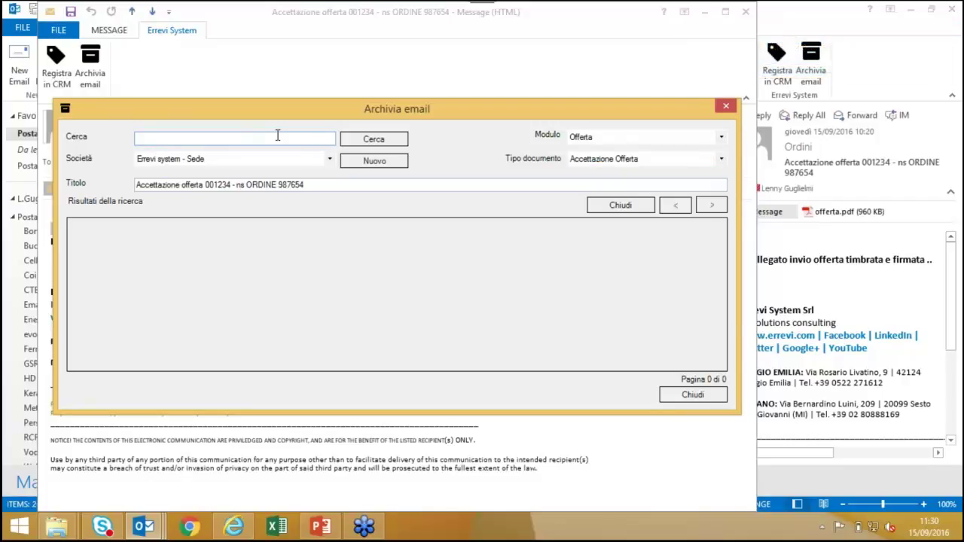
pyautogui.write('9378')
pyautogui.press('Return')
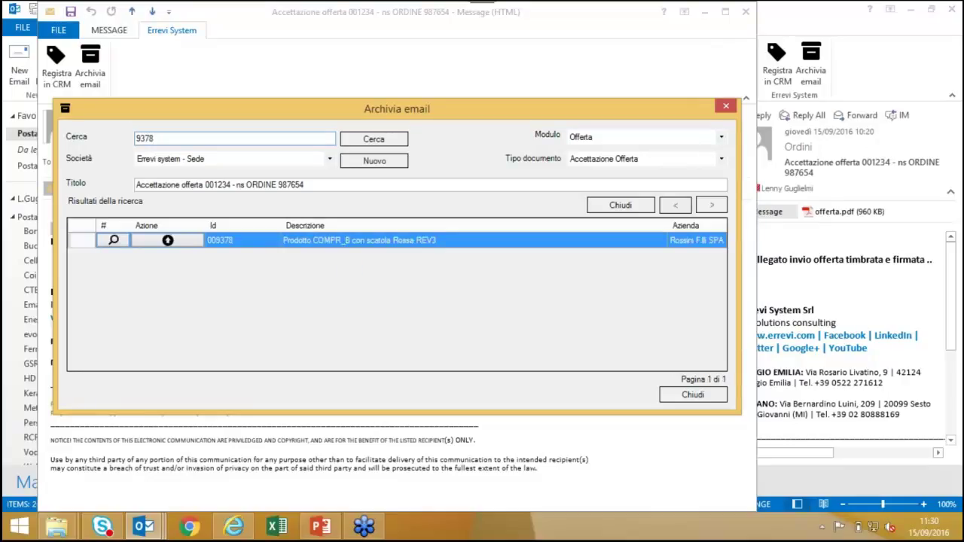
# Search the offers for "abc", archive the e-mail to ABC Srl's Prodotto offer, and close the archiving dialog and the message
pyautogui.moveTo(162, 140); pyautogui.dragTo(133, 136)
pyautogui.write('abc')
pyautogui.press('Return')
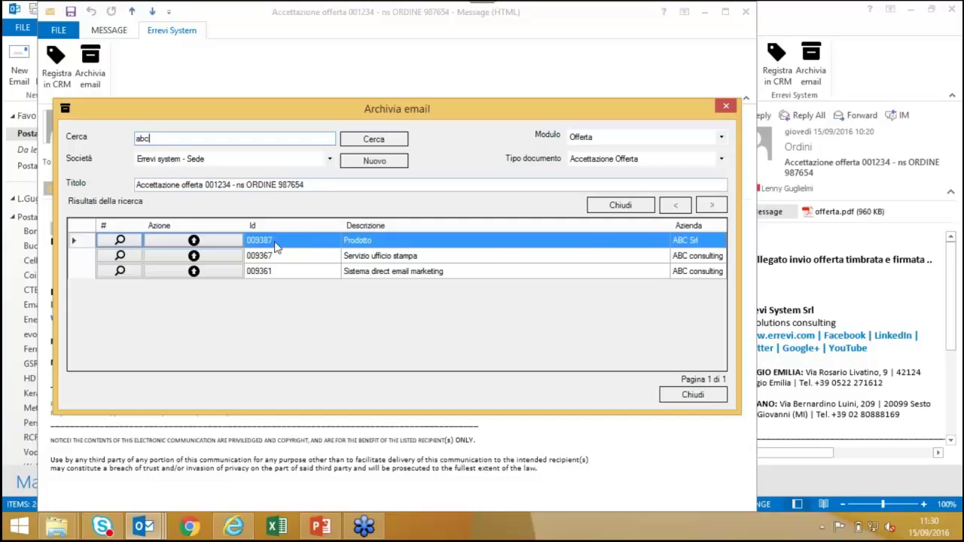
pyautogui.click(194, 241)
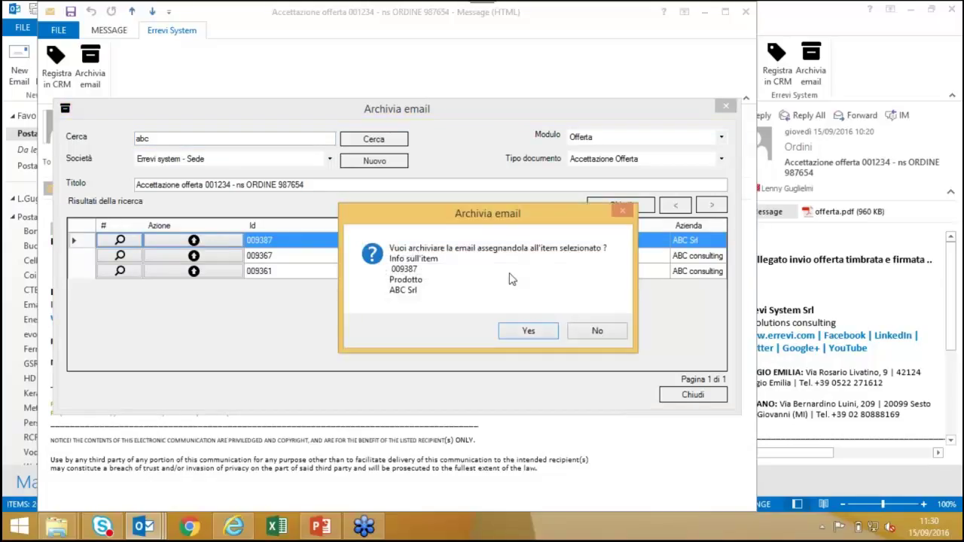
pyautogui.click(529, 332)
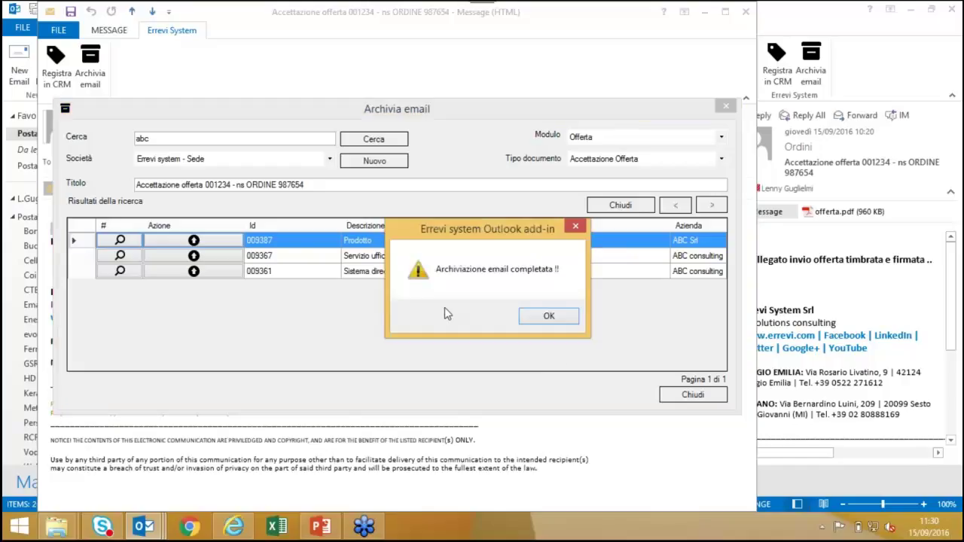
pyautogui.click(532, 317)
pyautogui.click(724, 108)
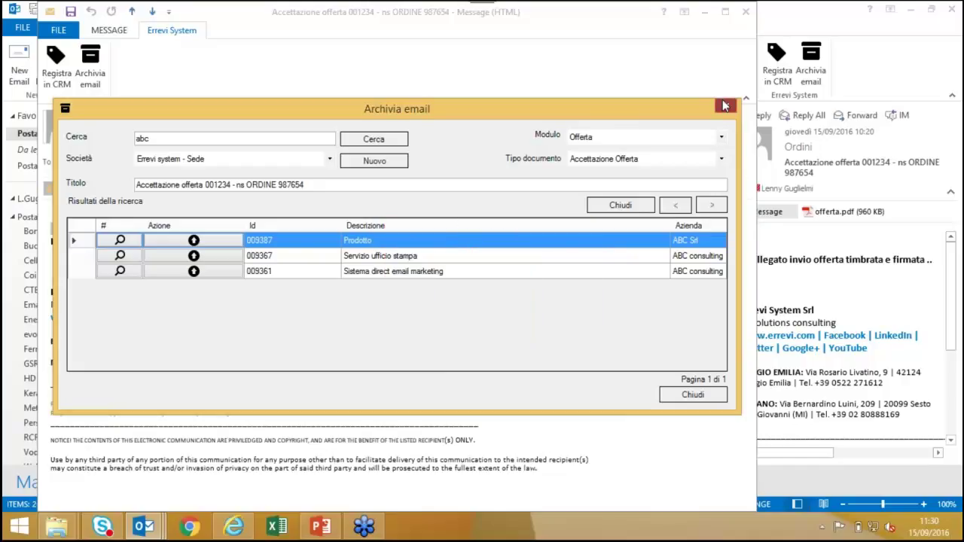
pyautogui.click(746, 11)
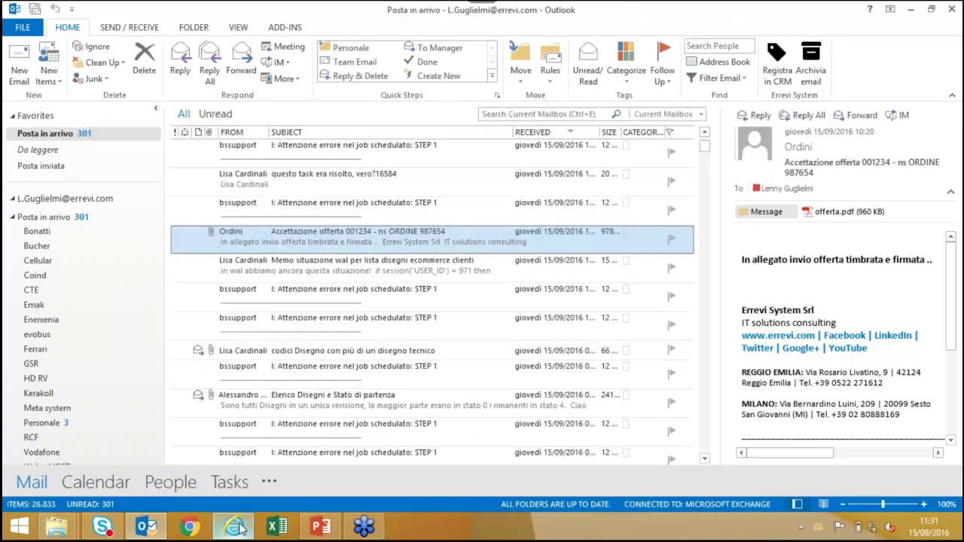
# Switch back to MORE CRM and view the archived acceptance e-mail among the offer's documents, closing it when done
pyautogui.click(233, 525)
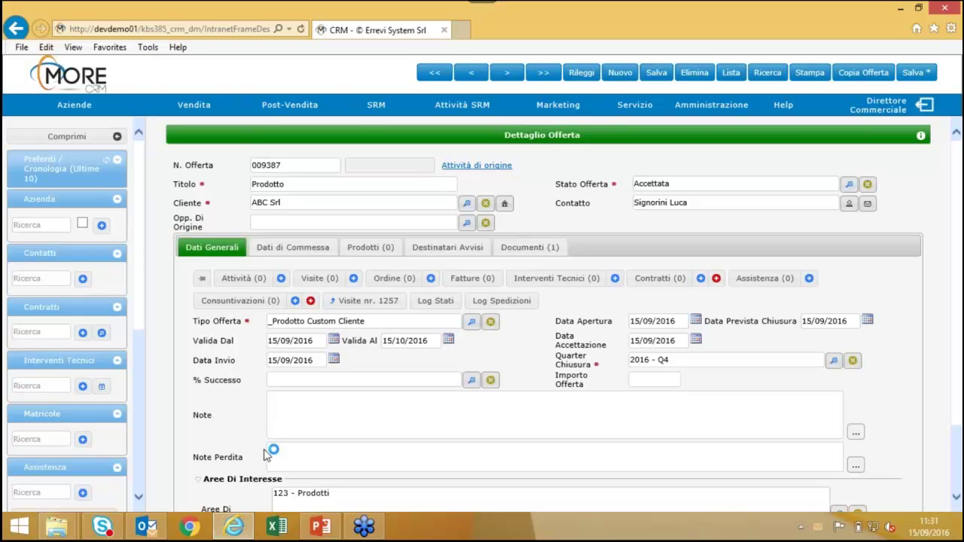
pyautogui.click(520, 249)
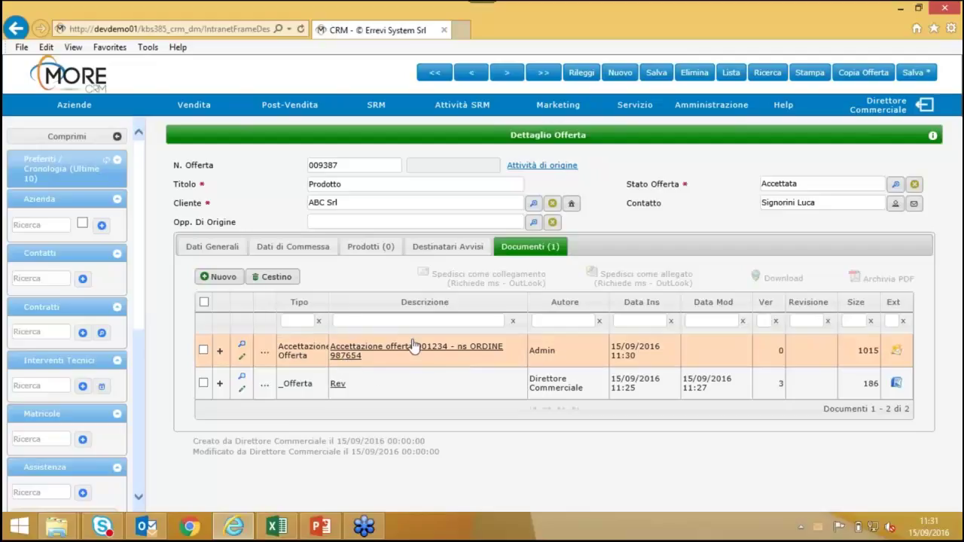
pyautogui.click(893, 356)
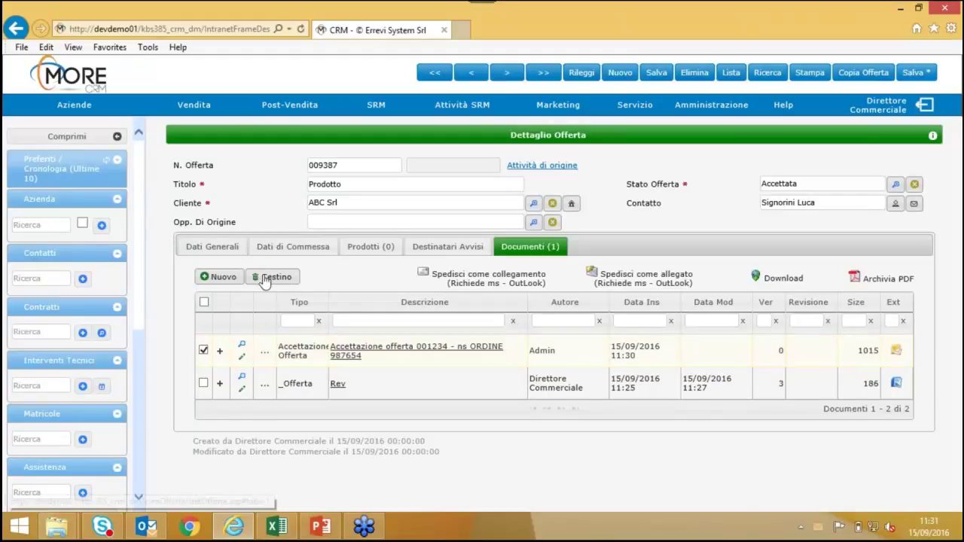
pyautogui.click(204, 351)
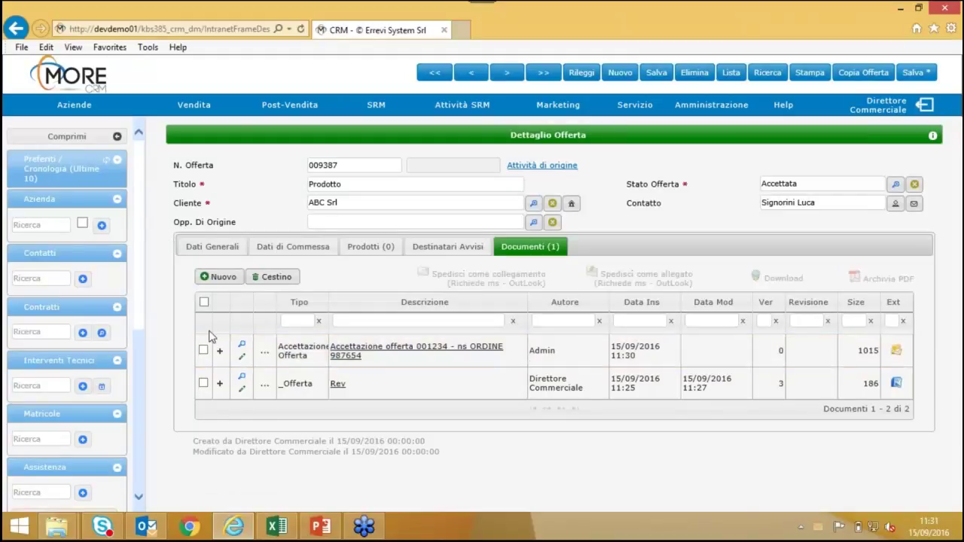
pyautogui.click(242, 347)
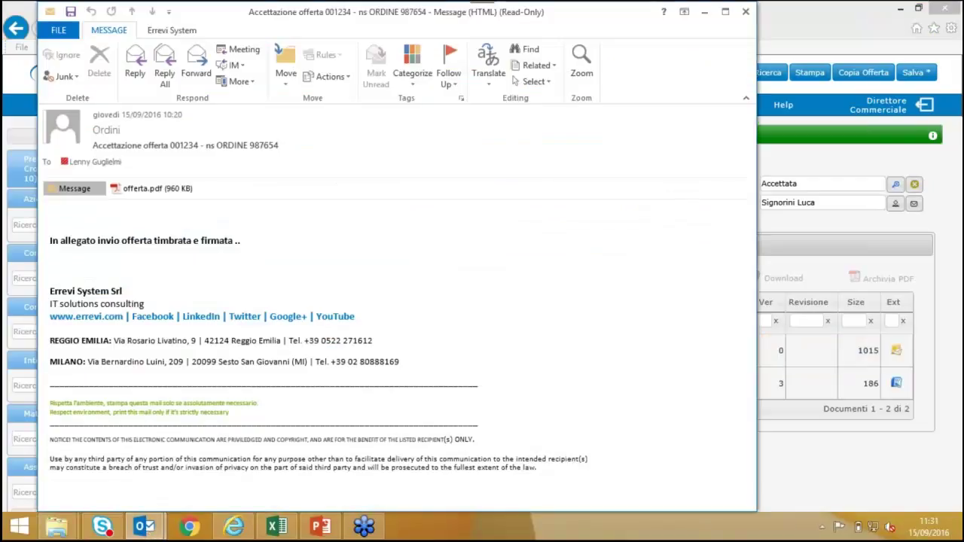
pyautogui.click(746, 13)
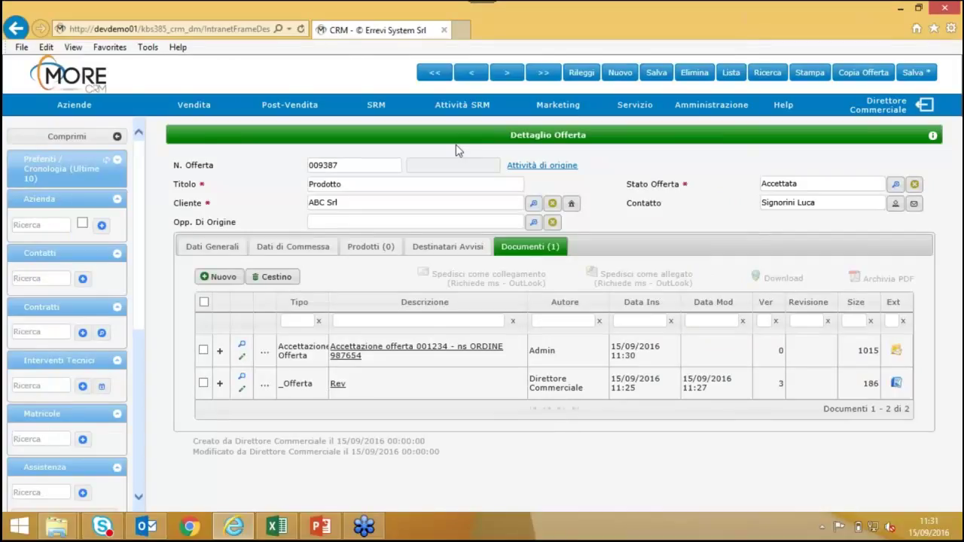
# Go to the CRM home page and open the commercial documentation archive (Documentazione Commerciale)
pyautogui.click(69, 75)
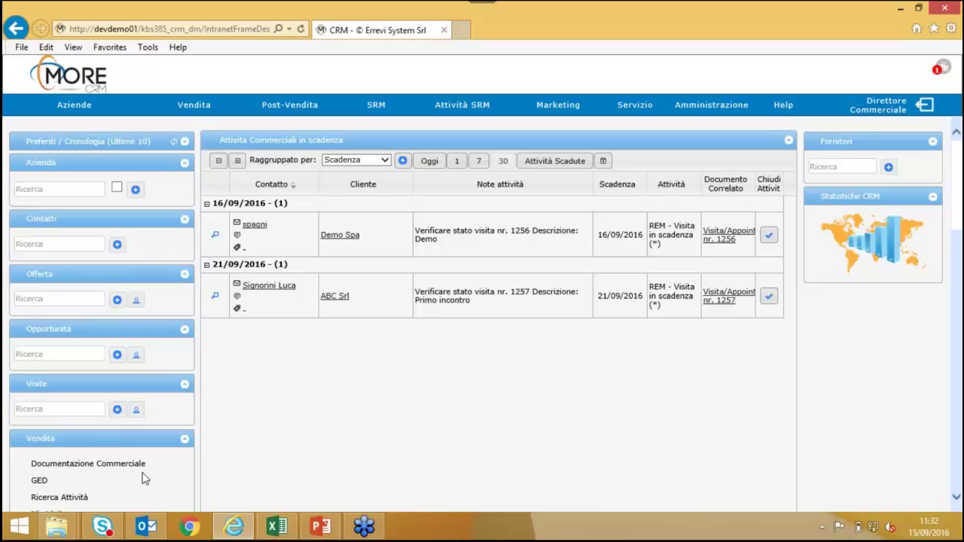
pyautogui.click(59, 465)
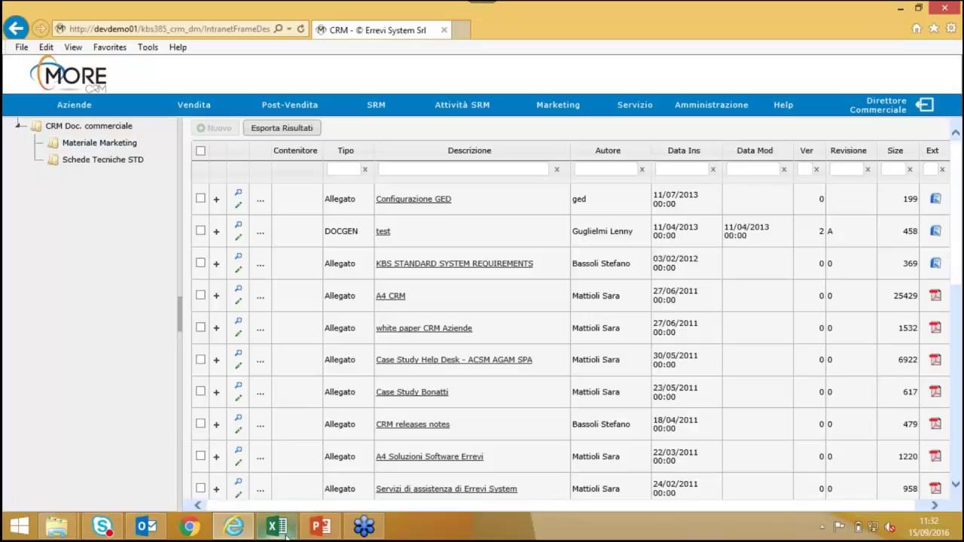
# Switch to the IntroduzioneMoreCRM_rev2.pptx presentation in PowerPoint and start the slide show from the Conclusioni slide
pyautogui.click(324, 531)
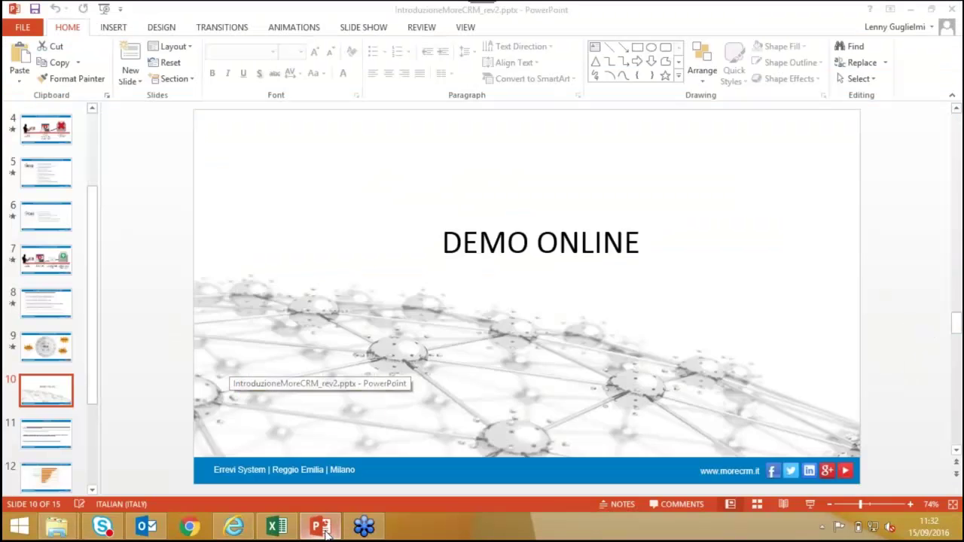
pyautogui.press('Down')
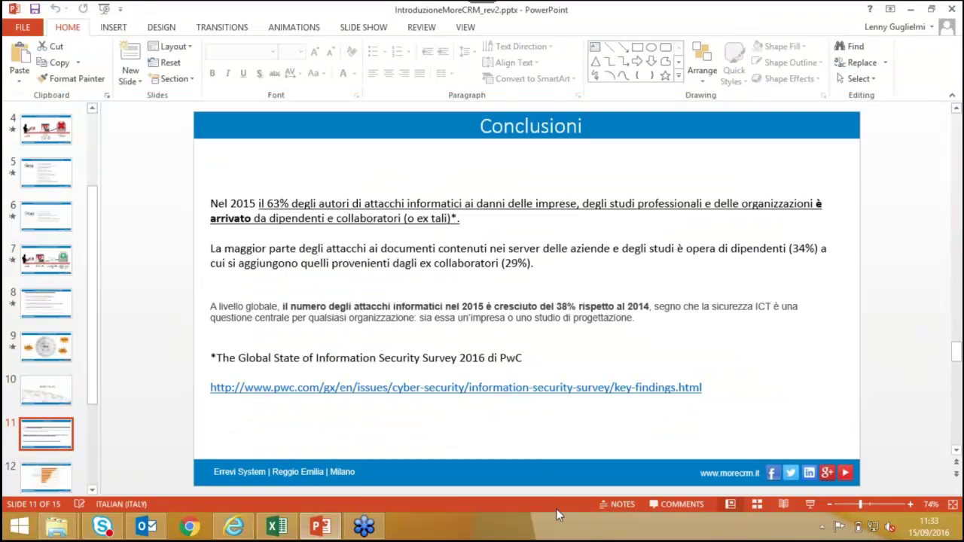
pyautogui.click(810, 504)
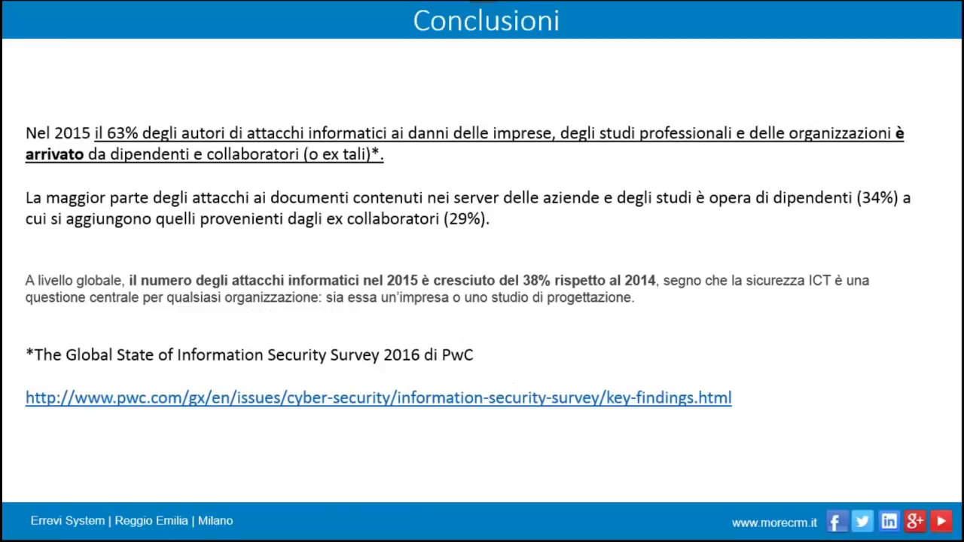